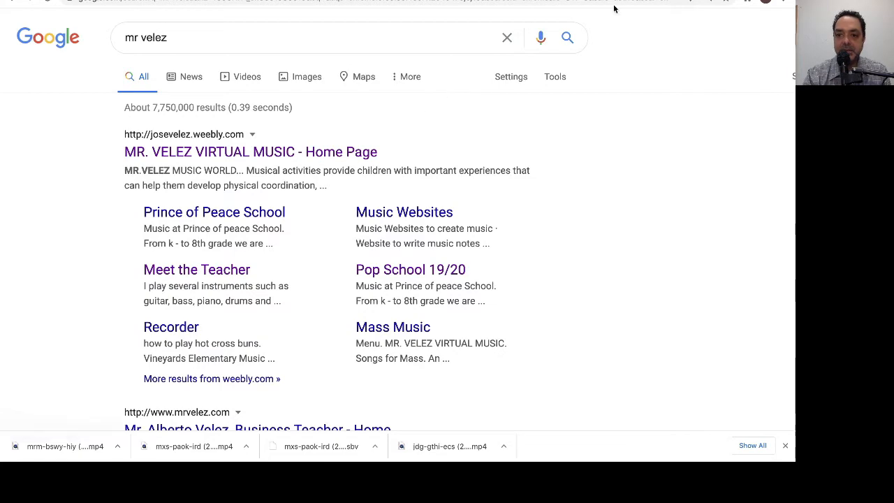
Open the music class website's Song Maker page and look over its tutorial videos for the A and B sections.
{"action": "left_click", "coordinate": [447, 1]}
{"action": "scroll", "coordinate": [350, 149], "scroll_direction": "up", "scroll_amount": 4}
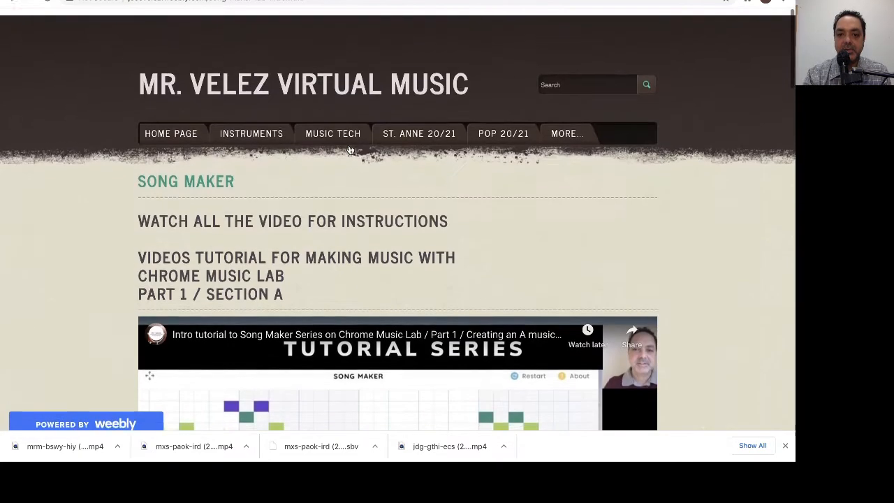
{"action": "mouse_move", "coordinate": [331, 186]}
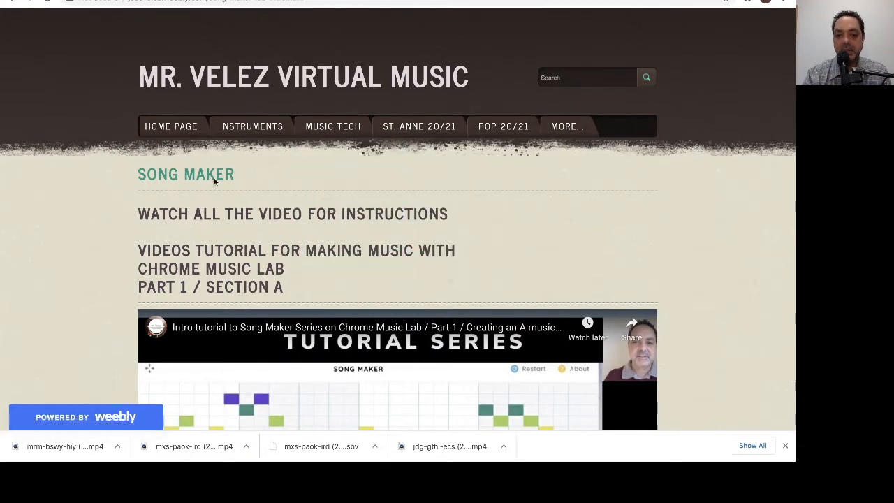
{"action": "scroll", "coordinate": [286, 176], "scroll_direction": "down", "scroll_amount": 7}
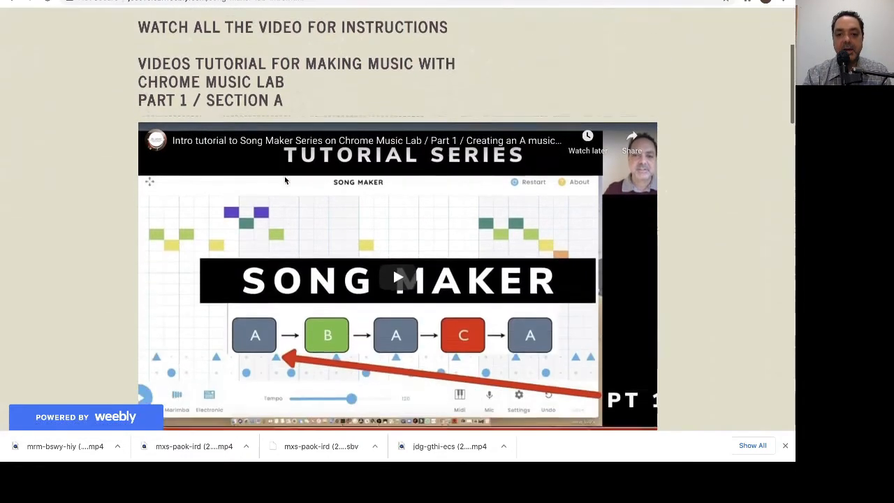
{"action": "scroll", "coordinate": [285, 180], "scroll_direction": "down", "scroll_amount": 10}
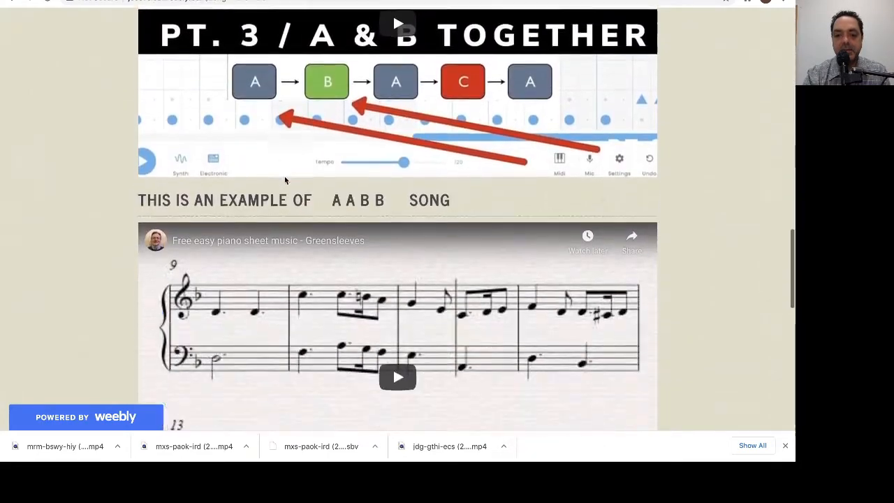
{"action": "scroll", "coordinate": [285, 180], "scroll_direction": "up", "scroll_amount": 18}
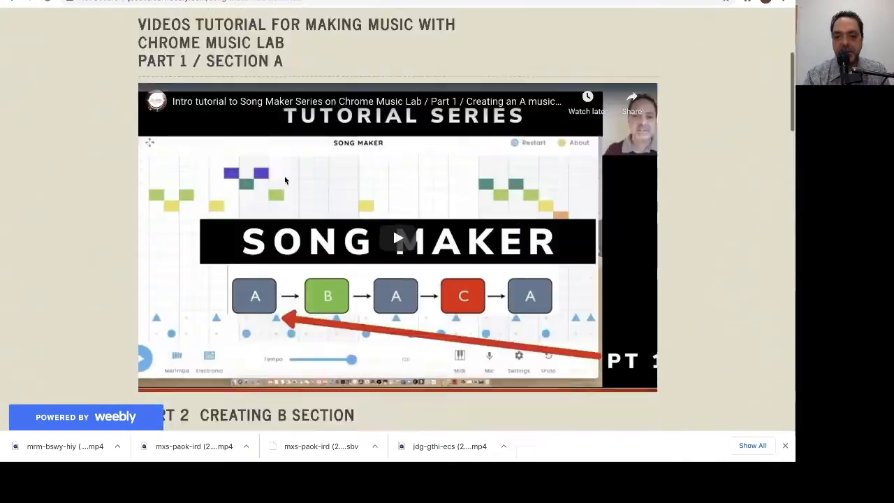
{"action": "scroll", "coordinate": [284, 180], "scroll_direction": "down", "scroll_amount": 2}
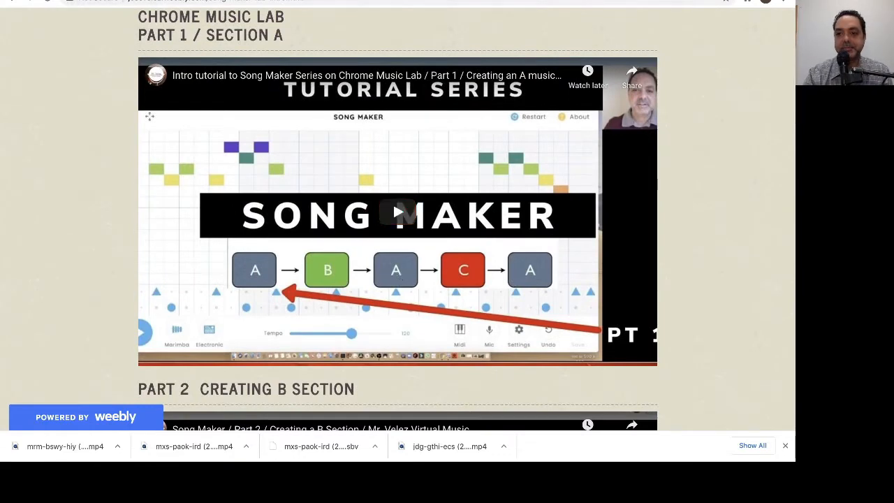
Switch to the Song Maker song and take a screenshot of the first four bars, covering the full-width melody and percussion grid.
{"action": "left_click", "coordinate": [377, 1]}
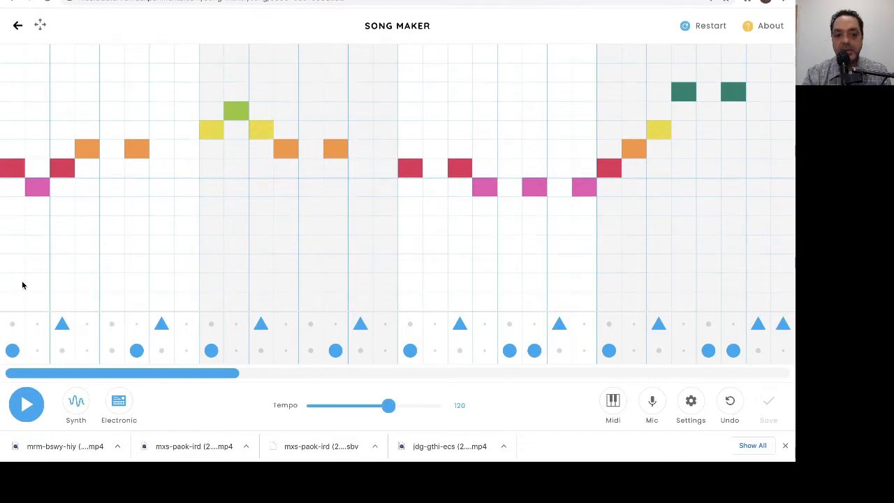
{"action": "mouse_move", "coordinate": [382, 455]}
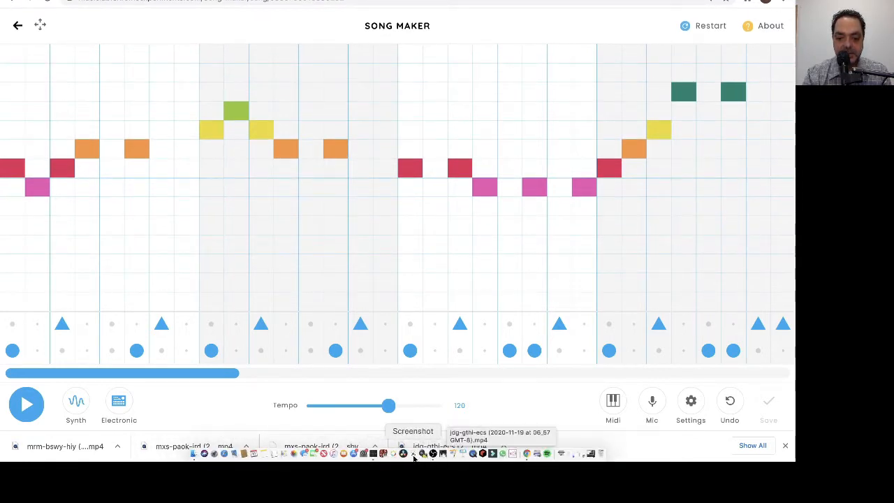
{"action": "left_click", "coordinate": [414, 457]}
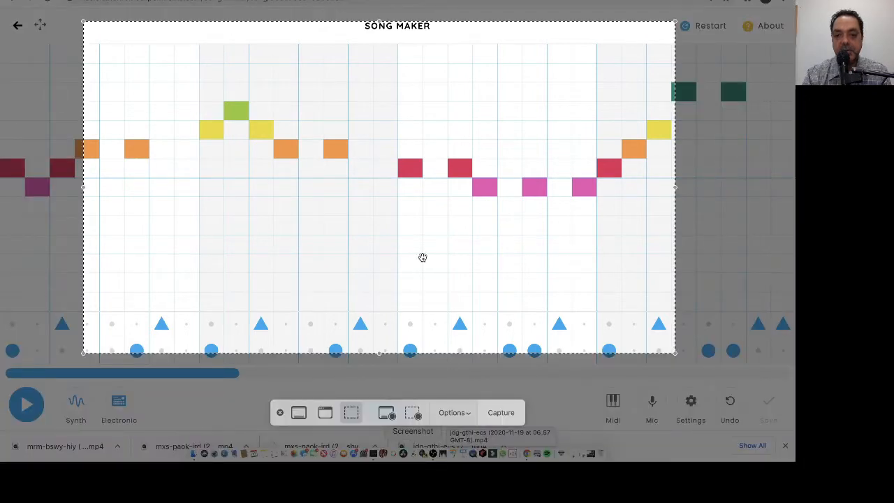
{"action": "left_click_drag", "start_coordinate": [495, 252], "coordinate": [408, 253]}
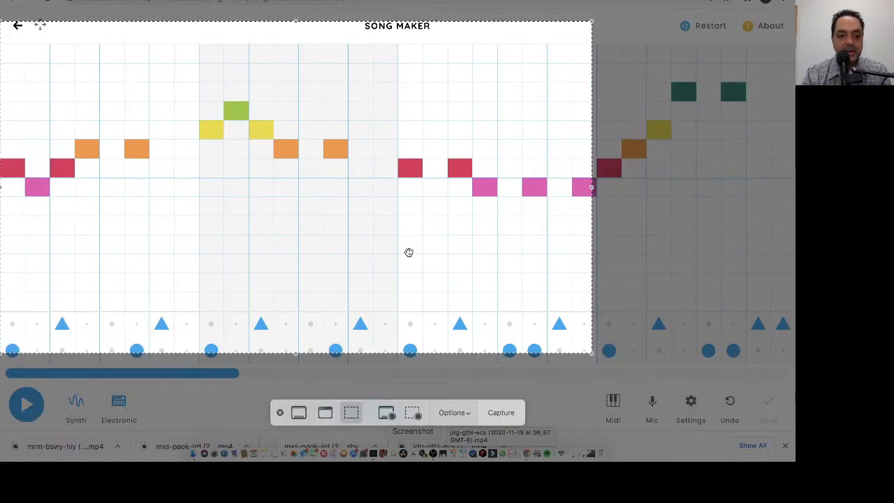
{"action": "left_click_drag", "start_coordinate": [592, 353], "coordinate": [793, 367]}
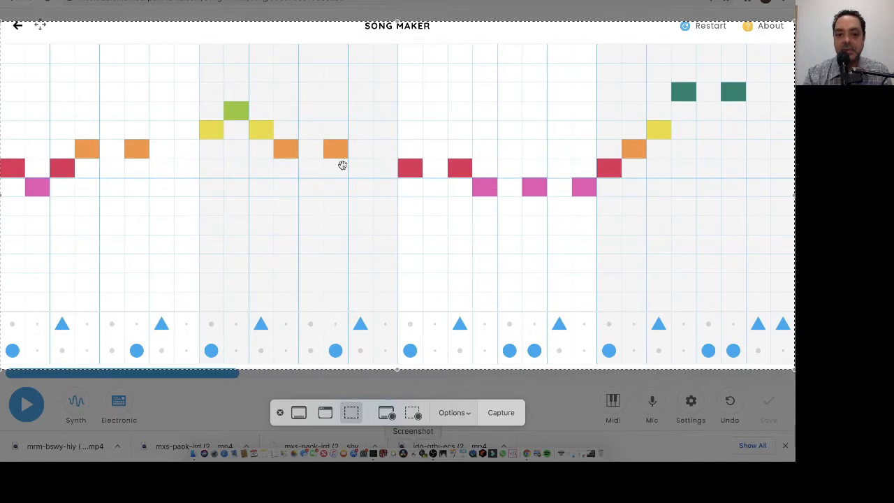
{"action": "left_click", "coordinate": [500, 412]}
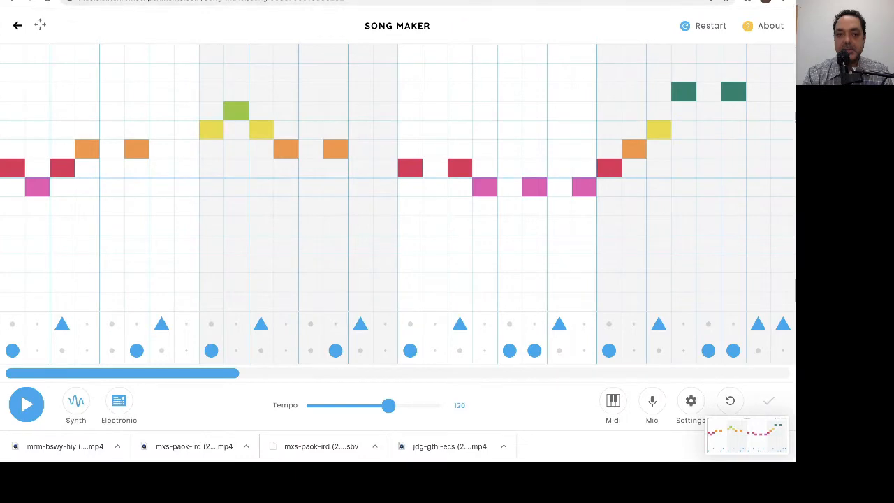
Shrink the browser window to reveal the desktop, open the new screenshot file, and place it beside the song.
{"action": "key", "text": "ctrl+super+f"}
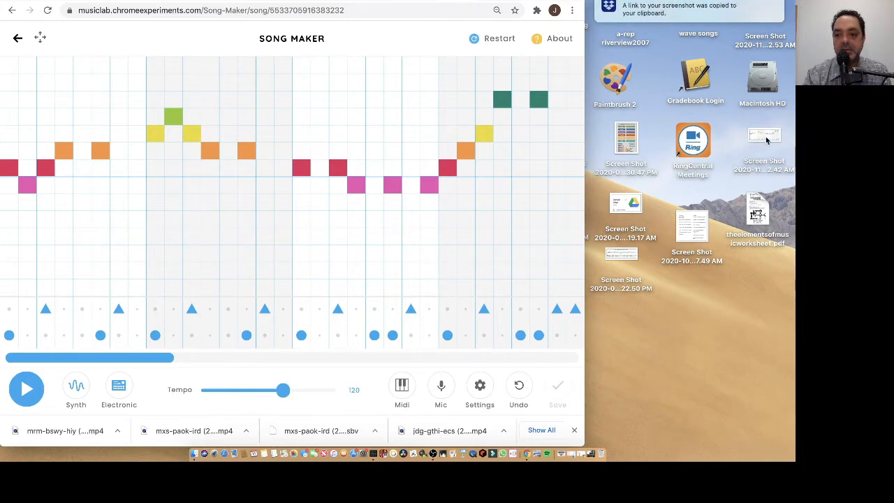
{"action": "left_click", "coordinate": [764, 138]}
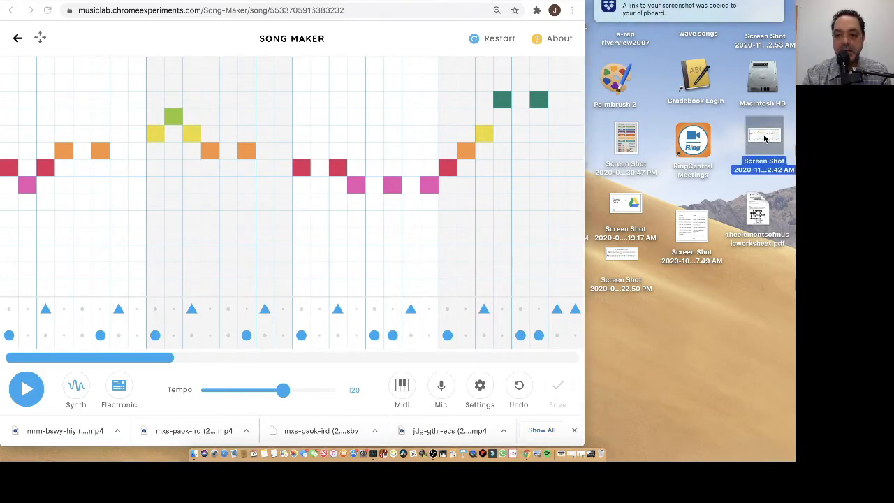
{"action": "double_click", "coordinate": [765, 138]}
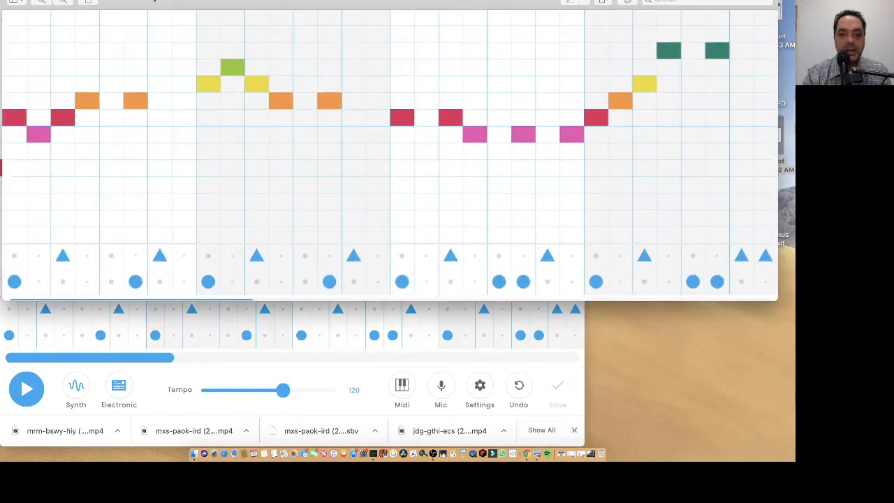
{"action": "left_click_drag", "start_coordinate": [154, 1], "coordinate": [556, 38]}
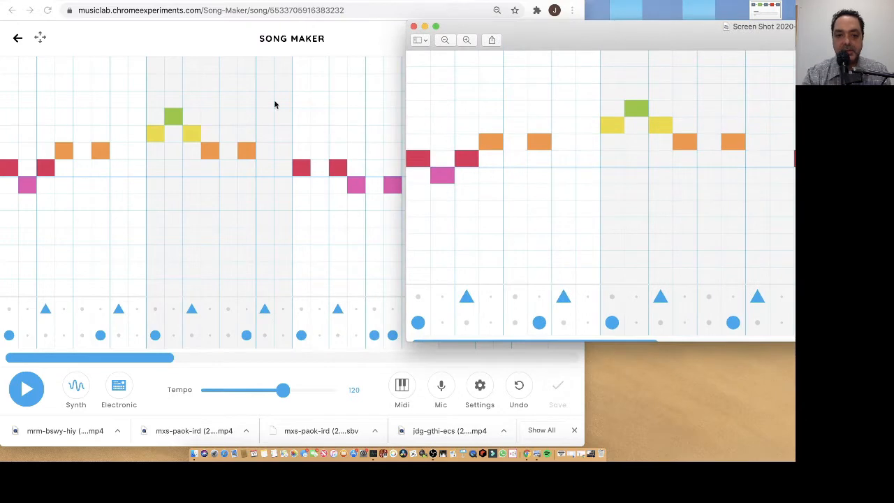
Check the empty bars at the end of the song and the song's length in the settings.
{"action": "left_click", "coordinate": [342, 42]}
{"action": "scroll", "coordinate": [332, 125], "scroll_direction": "right", "scroll_amount": 10}
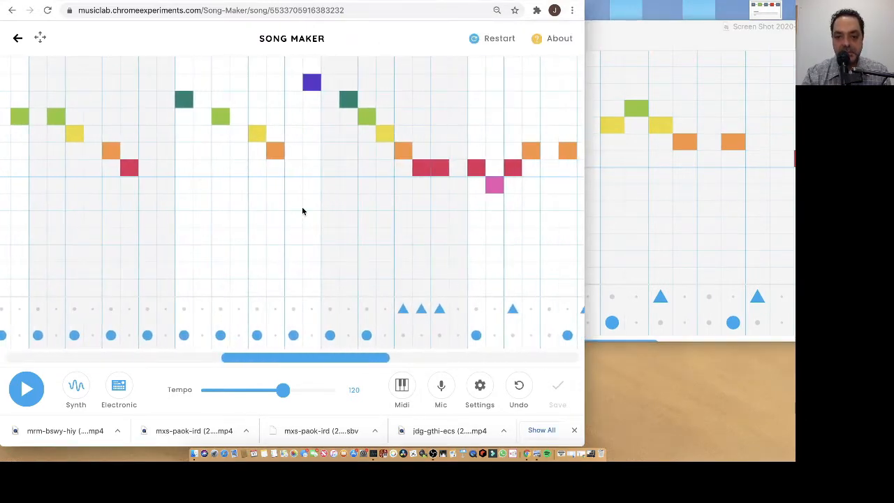
{"action": "scroll", "coordinate": [302, 207], "scroll_direction": "right", "scroll_amount": 10}
{"action": "scroll", "coordinate": [302, 210], "scroll_direction": "right", "scroll_amount": 2}
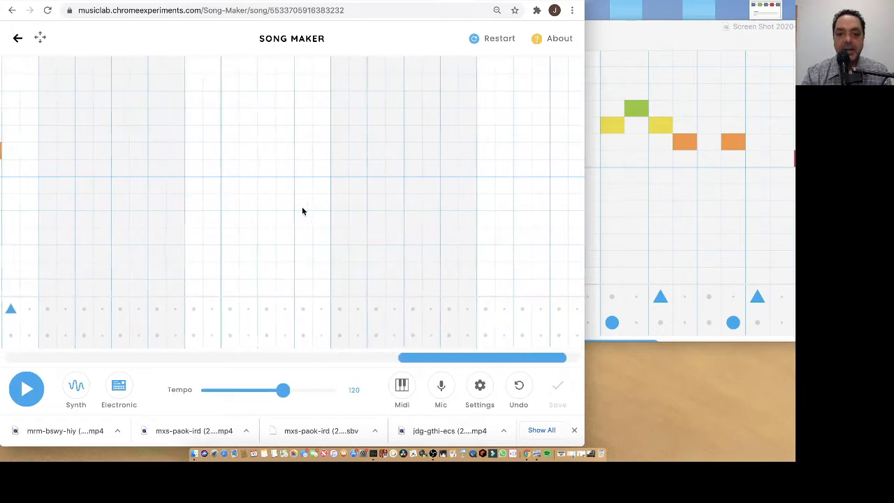
{"action": "left_click", "coordinate": [480, 386]}
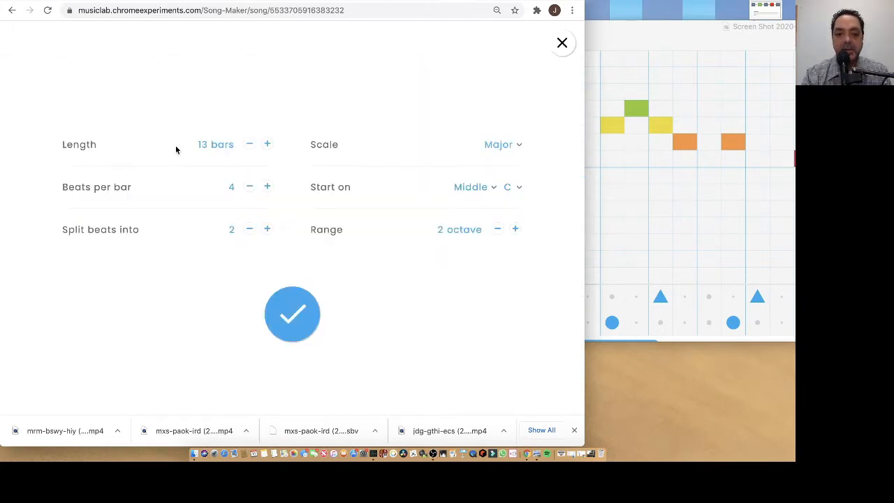
{"action": "left_click", "coordinate": [287, 307]}
Examine the whole song from the A section through the B section to the empty bars following the repeated opening notes.
{"action": "scroll", "coordinate": [434, 227], "scroll_direction": "right", "scroll_amount": 15}
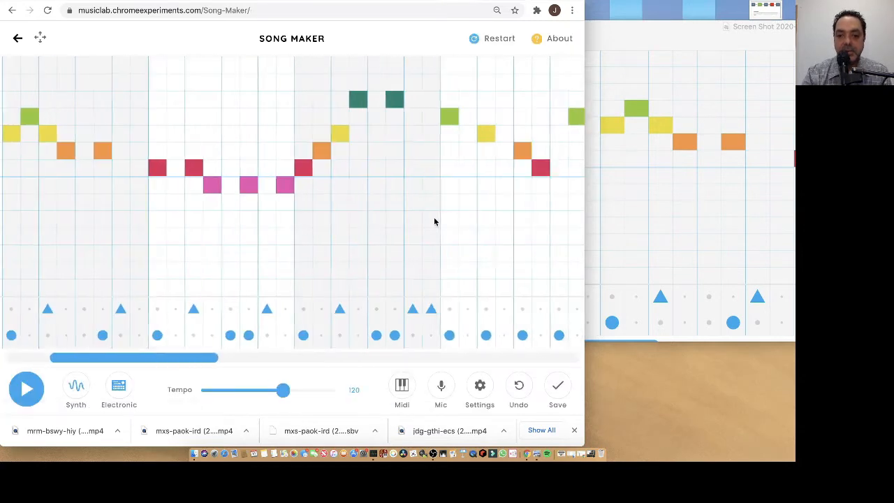
{"action": "scroll", "coordinate": [434, 221], "scroll_direction": "left", "scroll_amount": 15}
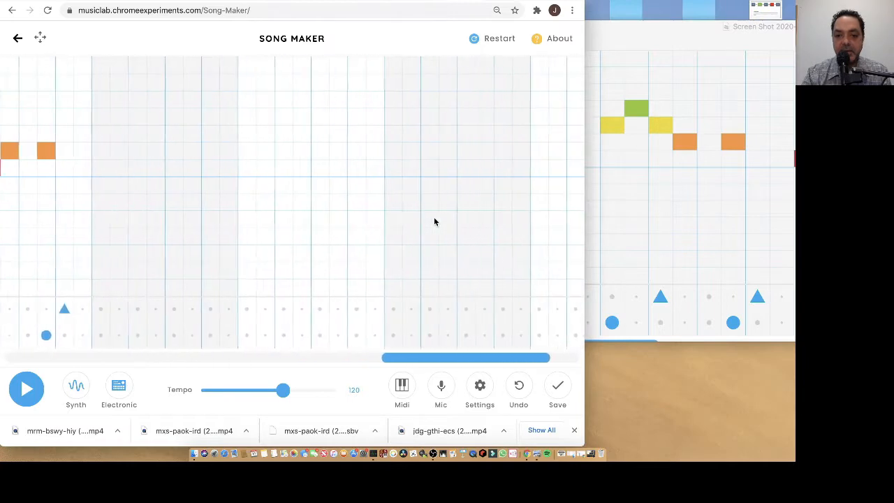
{"action": "scroll", "coordinate": [433, 222], "scroll_direction": "left", "scroll_amount": 5}
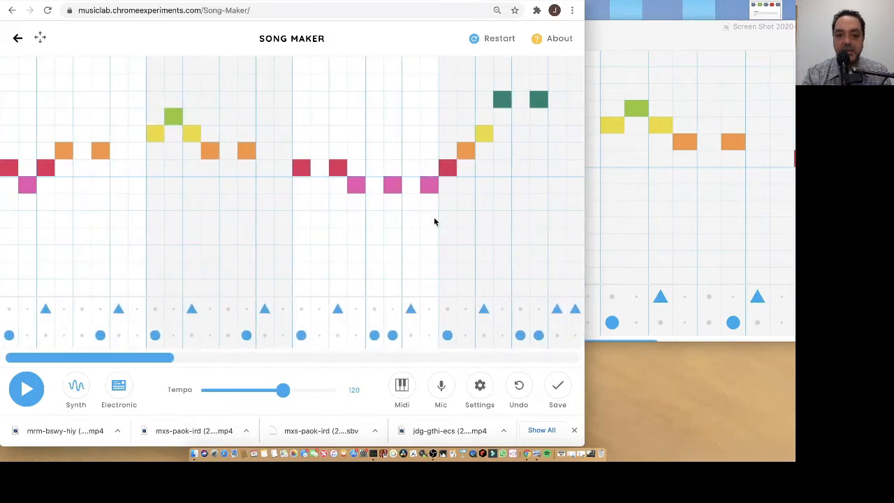
{"action": "scroll", "coordinate": [581, 215], "scroll_direction": "right", "scroll_amount": 15}
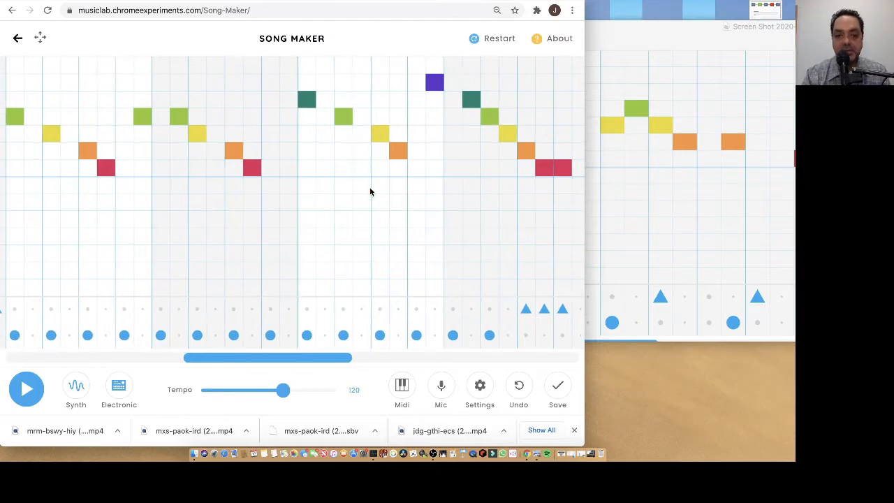
{"action": "scroll", "coordinate": [369, 208], "scroll_direction": "right", "scroll_amount": 5}
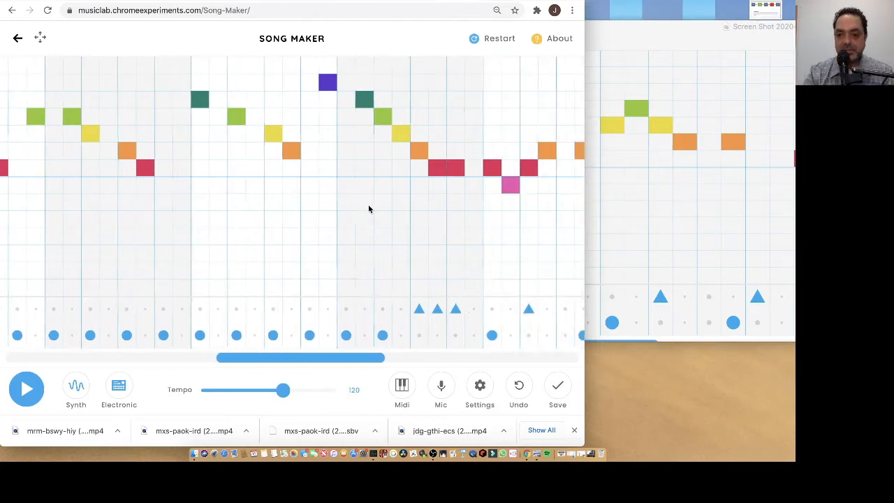
{"action": "scroll", "coordinate": [369, 208], "scroll_direction": "left", "scroll_amount": 6}
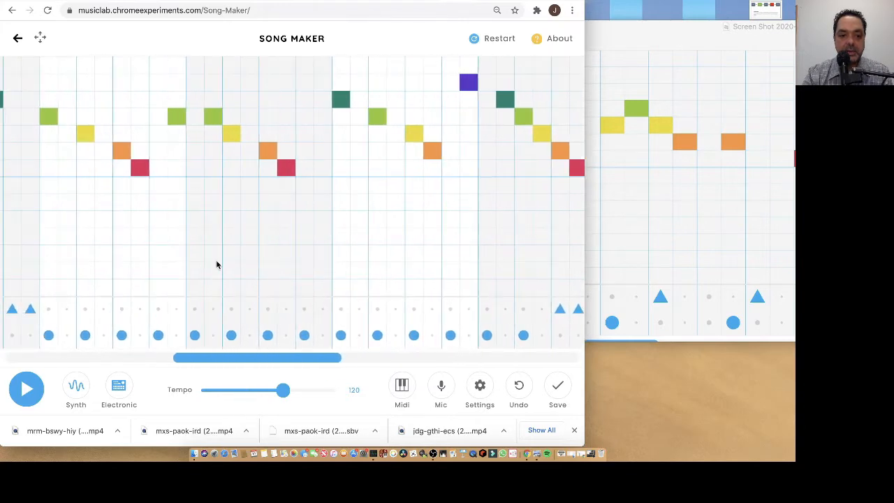
{"action": "scroll", "coordinate": [531, 264], "scroll_direction": "right", "scroll_amount": 10}
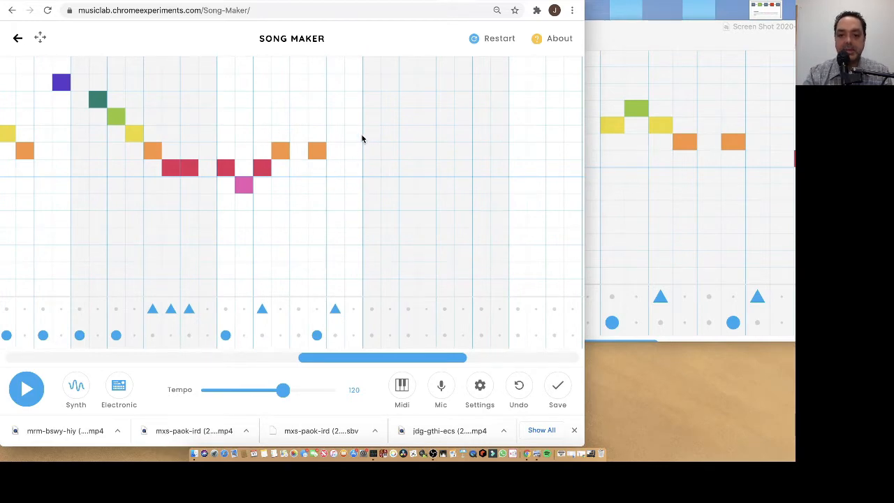
{"action": "scroll", "coordinate": [373, 156], "scroll_direction": "right", "scroll_amount": 5}
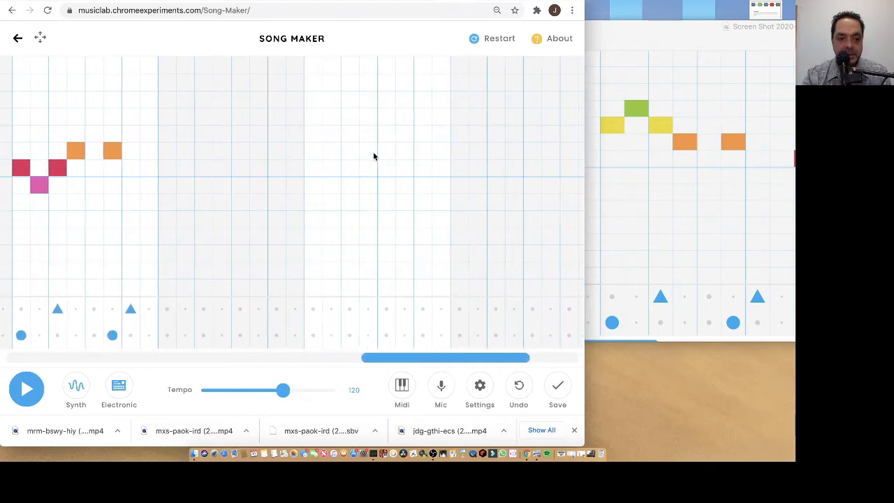
Narrow the Song Maker window and place the screenshot beside it, keeping the empty bars after the repeated opening notes in view.
{"action": "left_click", "coordinate": [600, 69]}
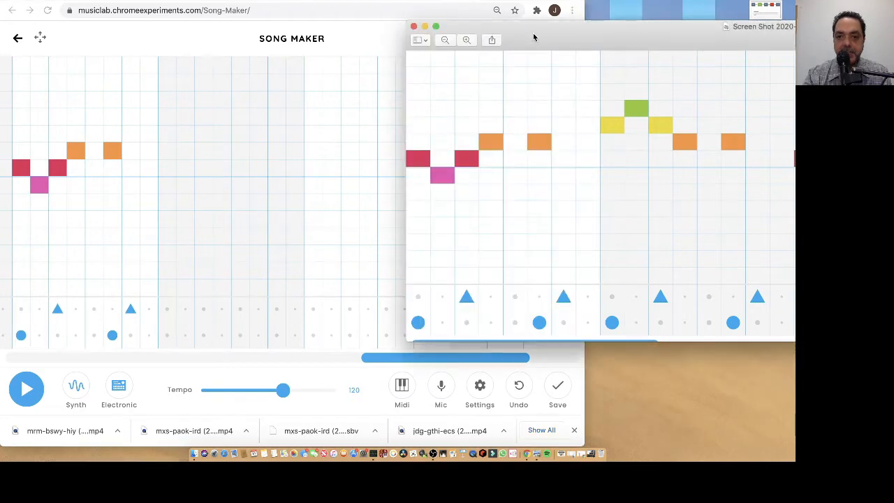
{"action": "left_click_drag", "start_coordinate": [533, 33], "coordinate": [598, 29]}
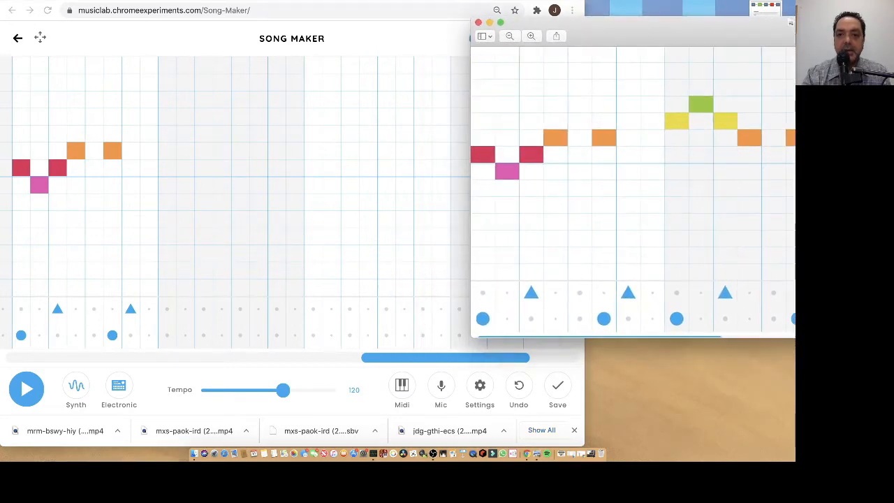
{"action": "left_click", "coordinate": [419, 38]}
{"action": "left_click_drag", "start_coordinate": [584, 231], "coordinate": [521, 230]}
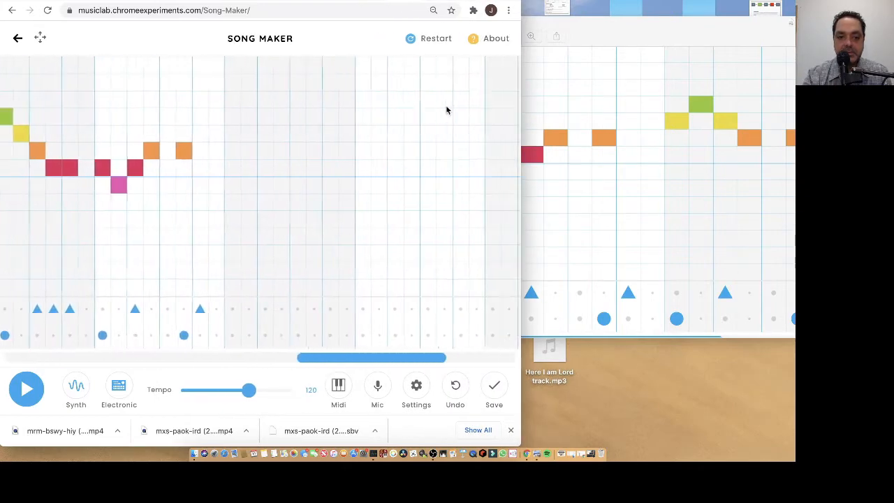
{"action": "scroll", "coordinate": [447, 110], "scroll_direction": "right", "scroll_amount": 3}
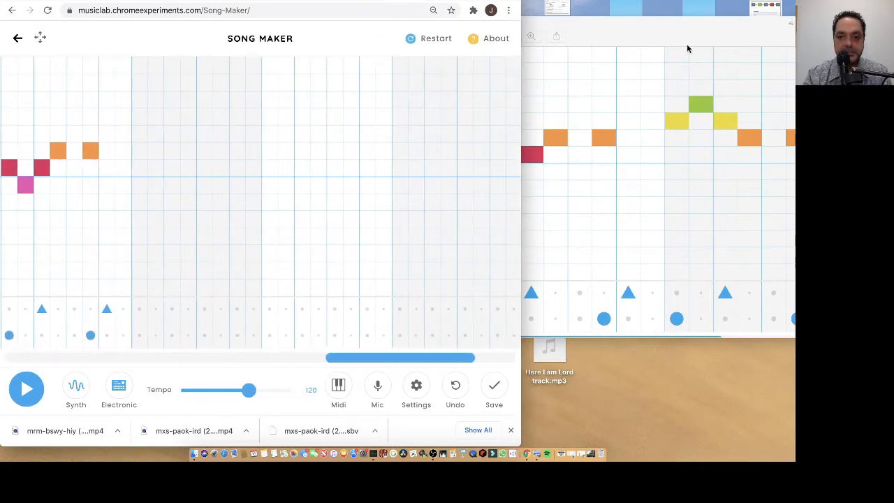
{"action": "mouse_move", "coordinate": [651, 38]}
{"action": "left_mouse_down"}
{"action": "mouse_move", "coordinate": [736, 32]}
{"action": "mouse_move", "coordinate": [690, 25]}
{"action": "mouse_move", "coordinate": [660, 39]}
{"action": "mouse_move", "coordinate": [674, 36]}
{"action": "mouse_move", "coordinate": [666, 35]}
{"action": "left_mouse_up"}
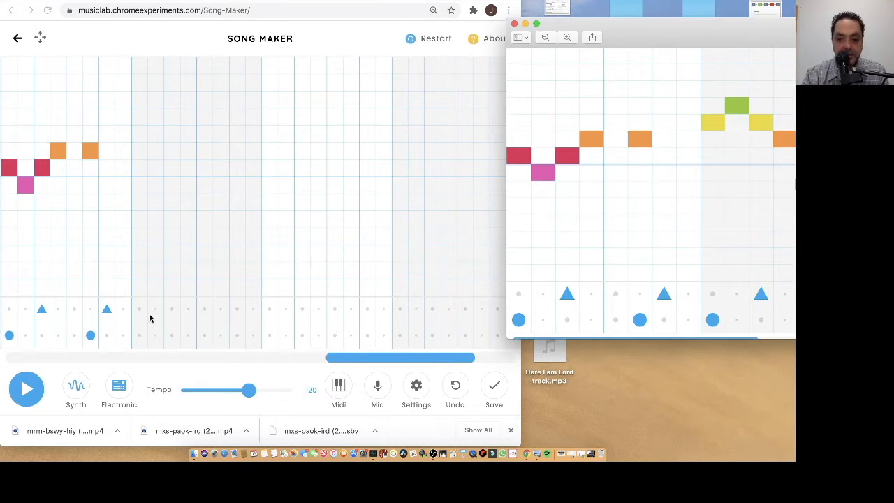
Reposition the screenshot so its second bar shows beside the Song Maker window, and return to the song grid.
{"action": "left_click_drag", "start_coordinate": [679, 44], "coordinate": [240, 44]}
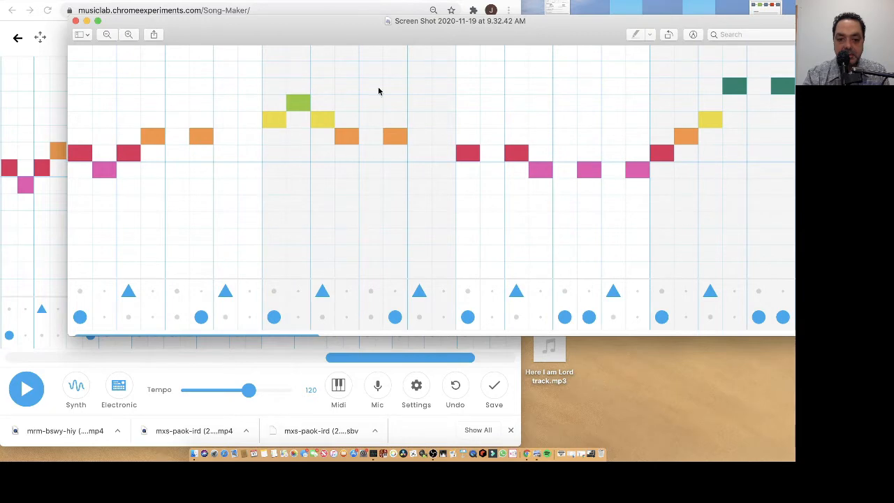
{"action": "left_click_drag", "start_coordinate": [302, 29], "coordinate": [588, 2]}
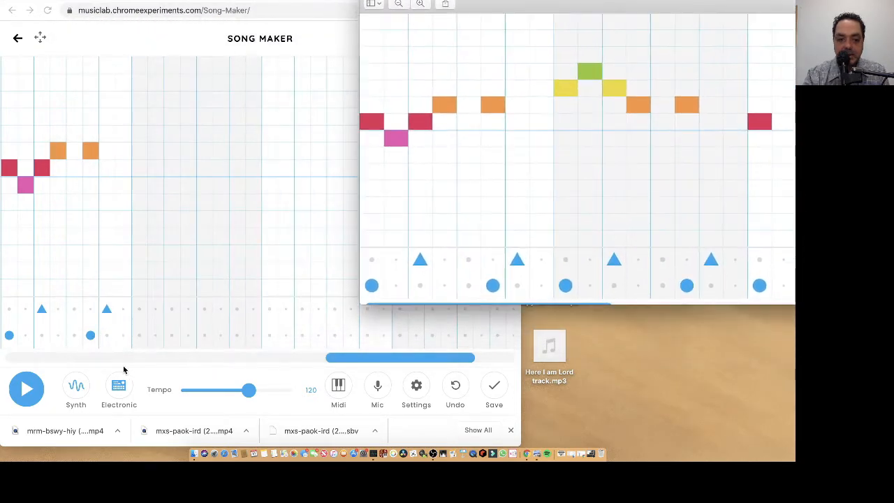
{"action": "left_click", "coordinate": [137, 336]}
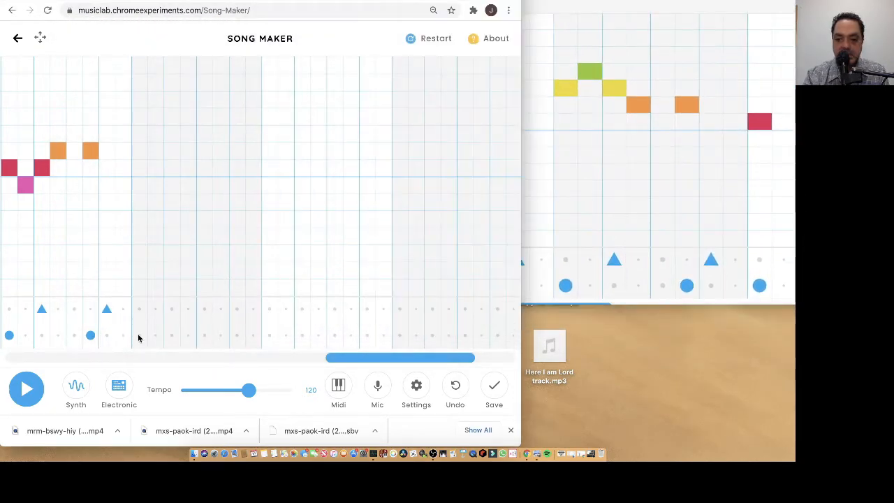
Copy the reference drum hits into the repeat's second and third bars, with triangles on beats 2 and 4, plus the circle opening the fourth bar.
{"action": "left_click", "coordinate": [139, 335]}
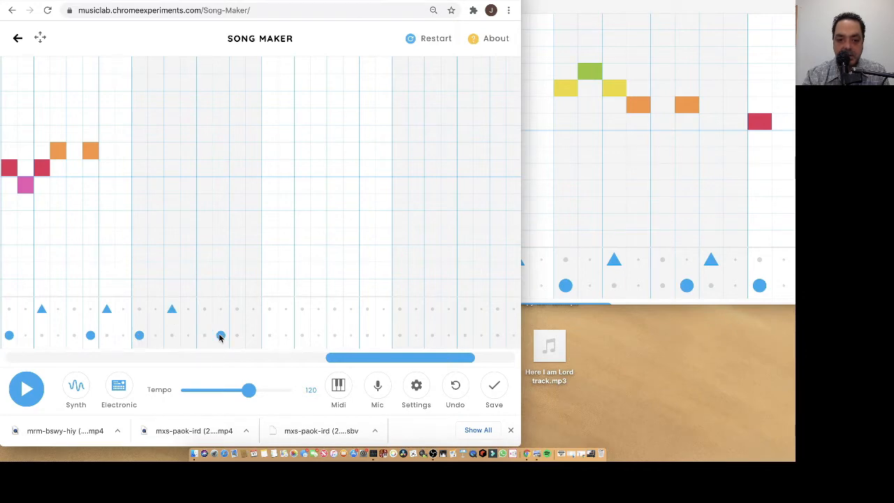
{"action": "left_click", "coordinate": [269, 337]}
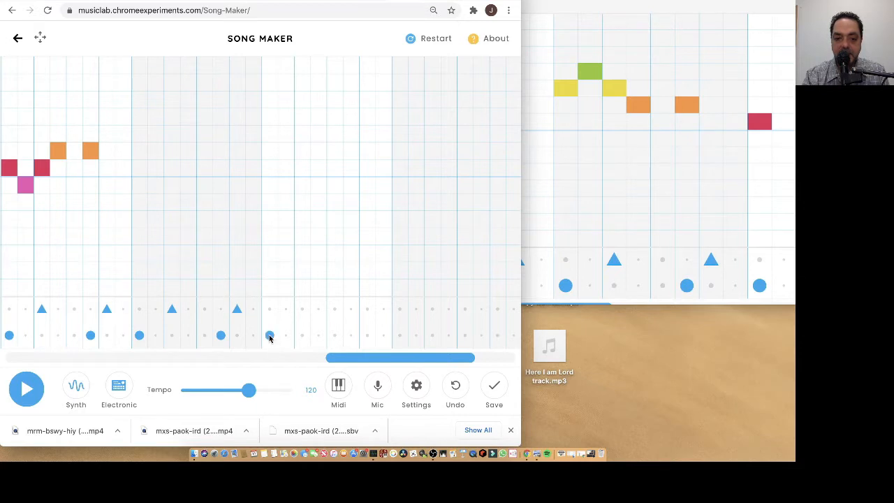
{"action": "left_click", "coordinate": [301, 310]}
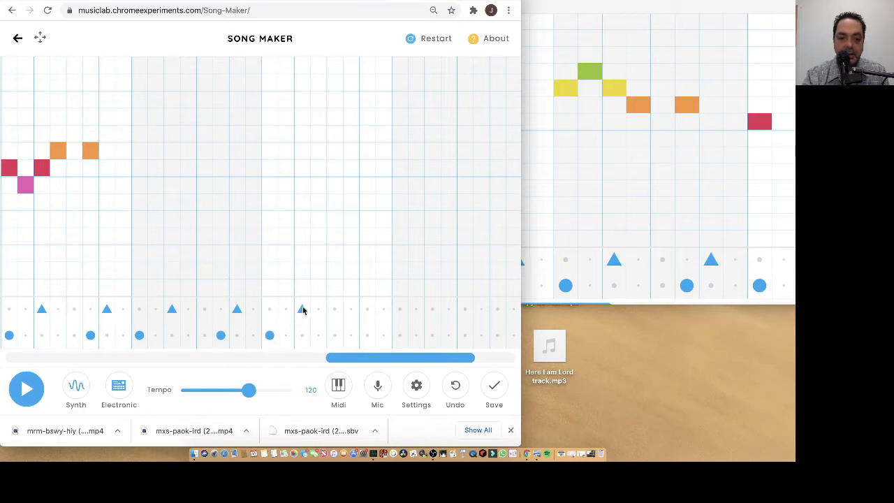
{"action": "left_click", "coordinate": [350, 336]}
{"action": "left_click", "coordinate": [367, 309]}
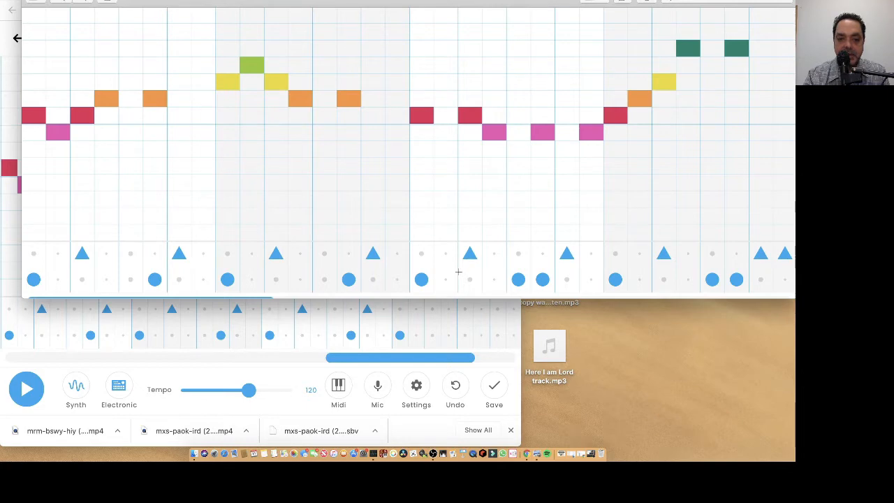
{"action": "left_click", "coordinate": [335, 337]}
{"action": "left_click", "coordinate": [335, 336]}
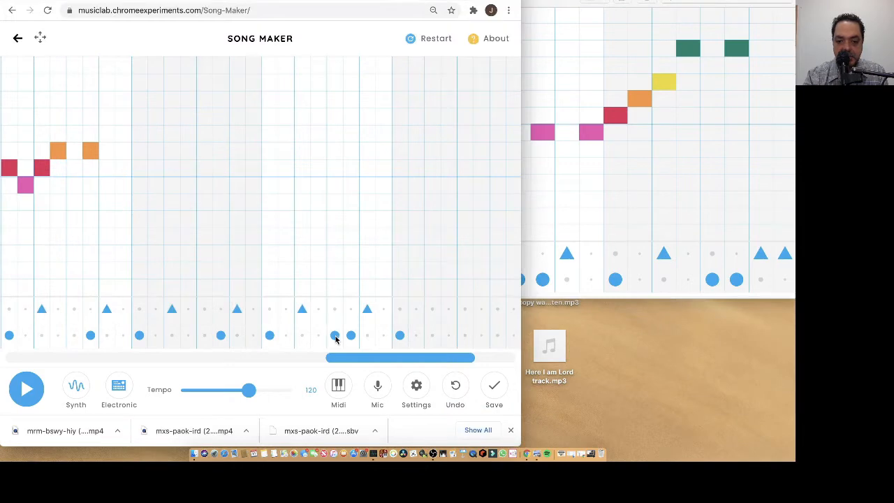
Complete the repeat's fourth-bar drums with a triangle on beat 2, circles on both halves of beat 3, and triangles on both halves of beat 4.
{"action": "left_click", "coordinate": [536, 243]}
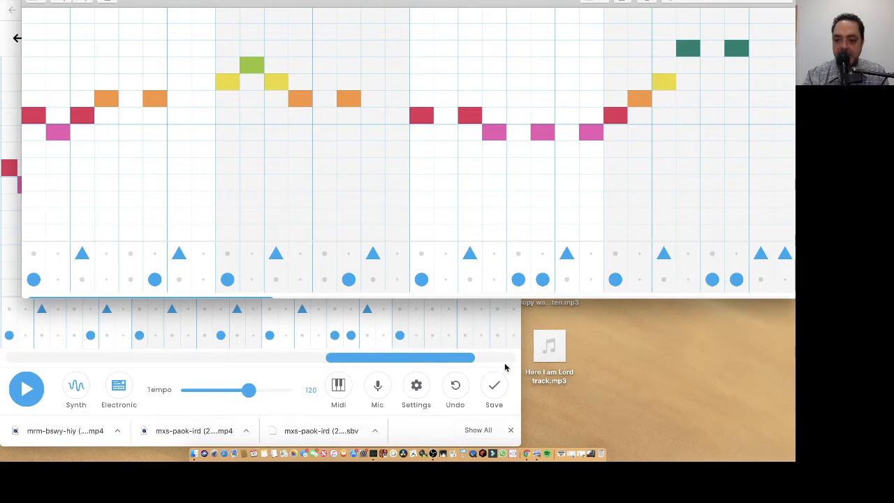
{"action": "left_click", "coordinate": [432, 312]}
{"action": "left_click", "coordinate": [432, 310]}
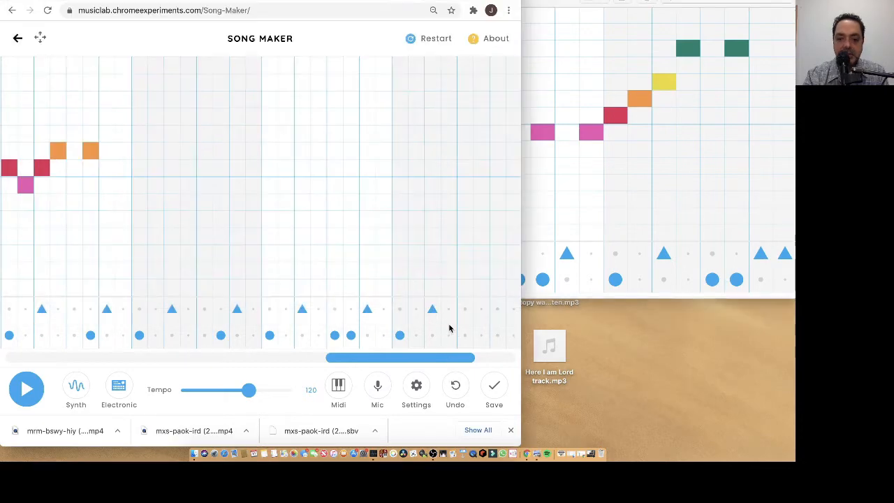
{"action": "left_click", "coordinate": [465, 335]}
{"action": "left_click", "coordinate": [481, 335]}
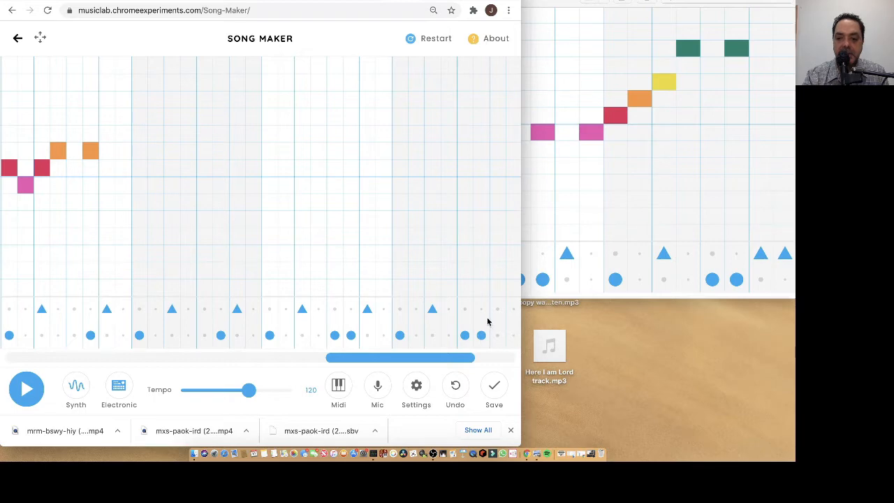
{"action": "left_click", "coordinate": [497, 309]}
Reposition the screenshot to show its second bar, and copy that bar's melody into the repeat: yellow, green, yellow, orange, orange.
{"action": "left_click", "coordinate": [721, 229]}
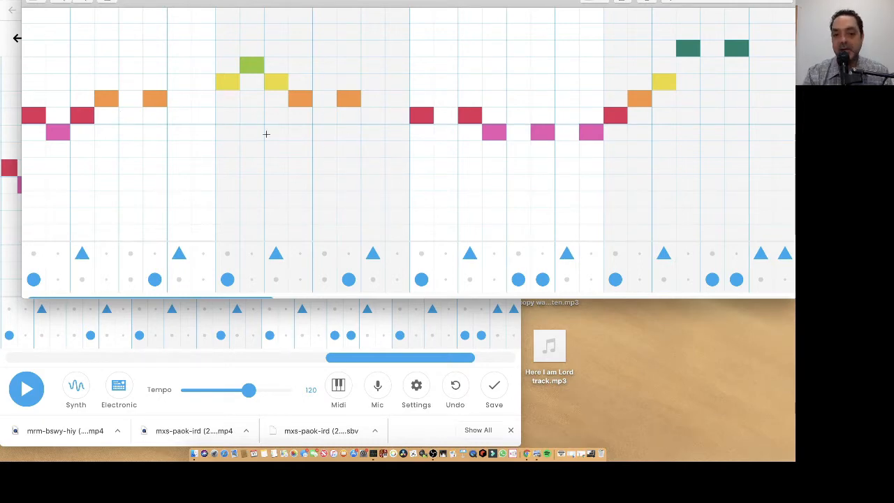
{"action": "left_click_drag", "start_coordinate": [181, 2], "coordinate": [576, 0]}
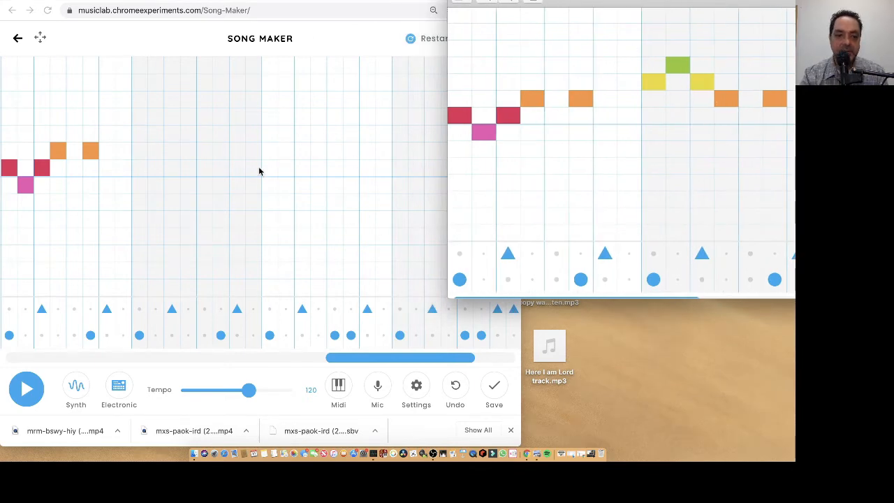
{"action": "left_click", "coordinate": [138, 136]}
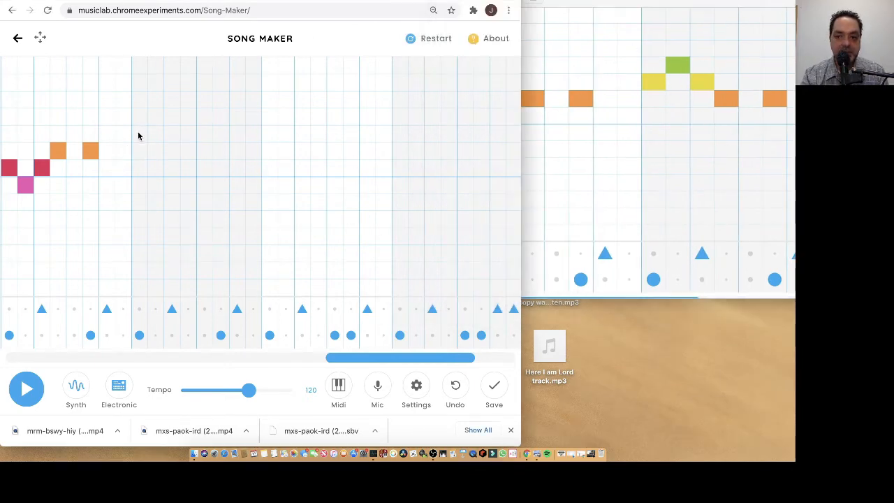
{"action": "left_click", "coordinate": [139, 134]}
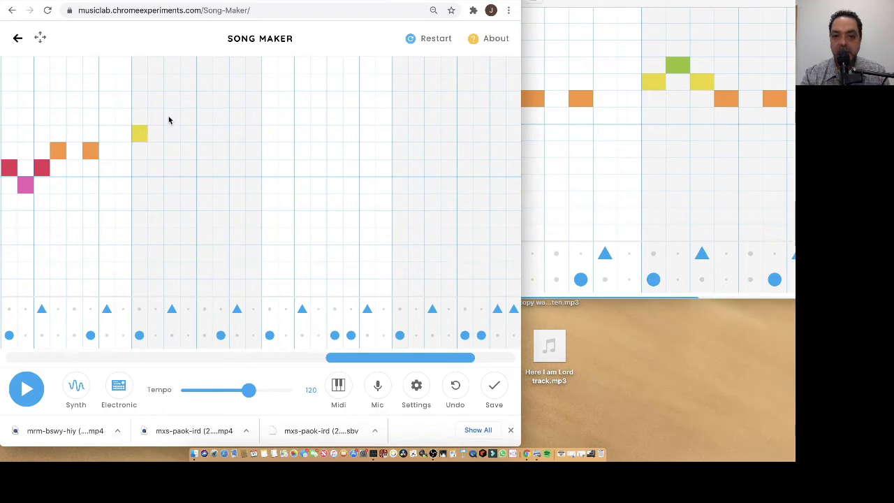
{"action": "left_click", "coordinate": [155, 115]}
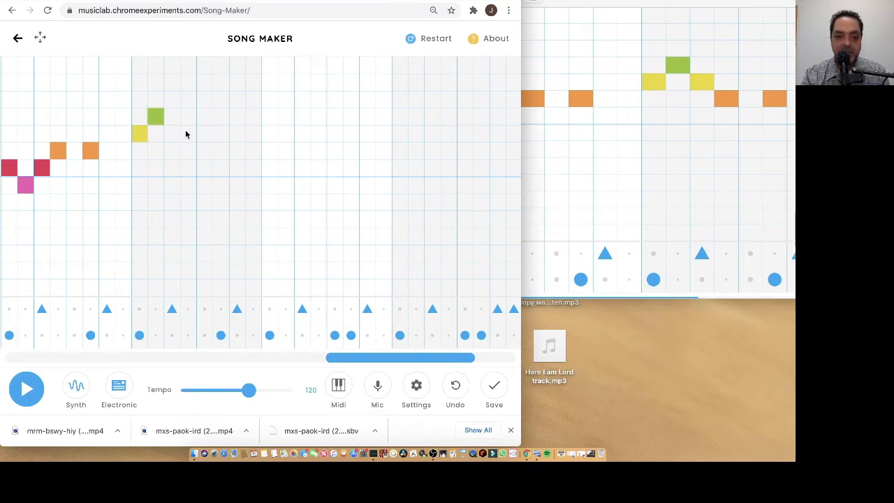
{"action": "left_click", "coordinate": [171, 134]}
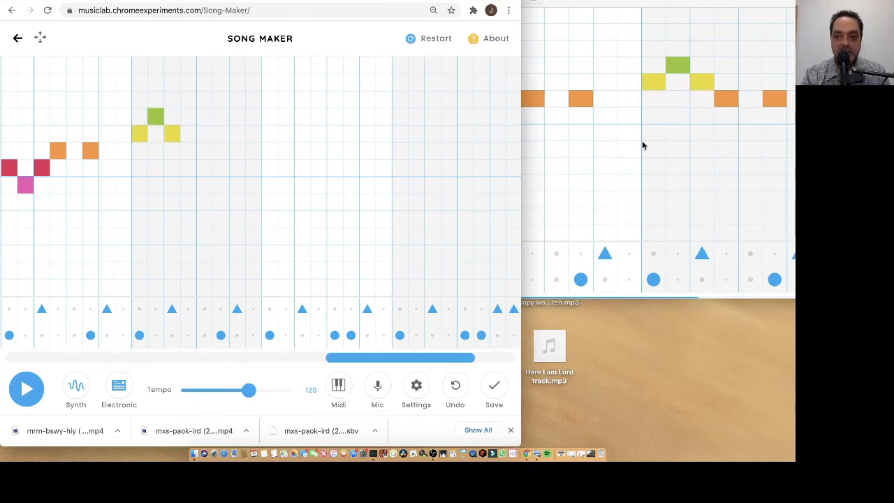
{"action": "left_click", "coordinate": [187, 151]}
{"action": "left_click", "coordinate": [218, 154]}
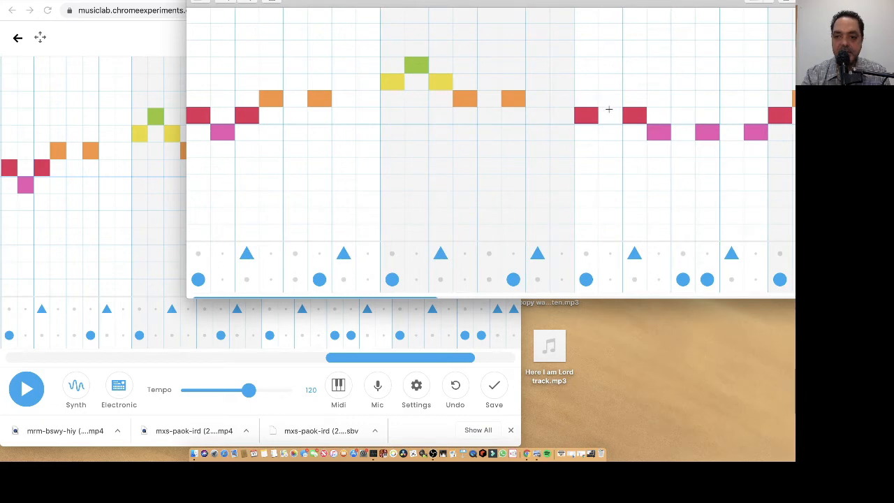
Copy the third bar's melody from the screenshot into the repeat: two red notes followed by three pink notes with the same gaps.
{"action": "left_click", "coordinate": [267, 169]}
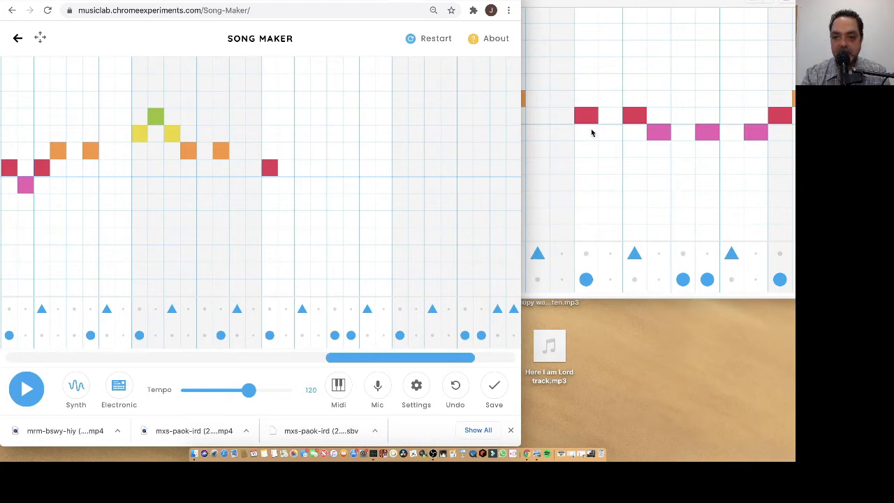
{"action": "left_click", "coordinate": [297, 173]}
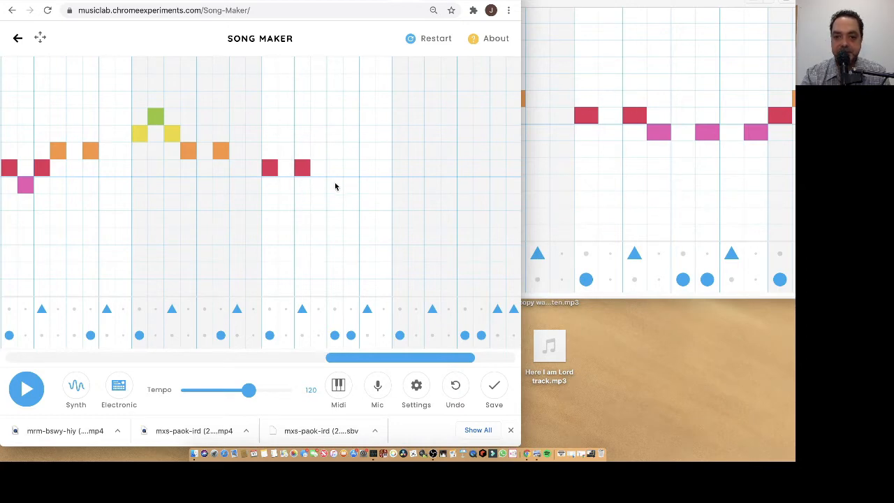
{"action": "left_click", "coordinate": [318, 190]}
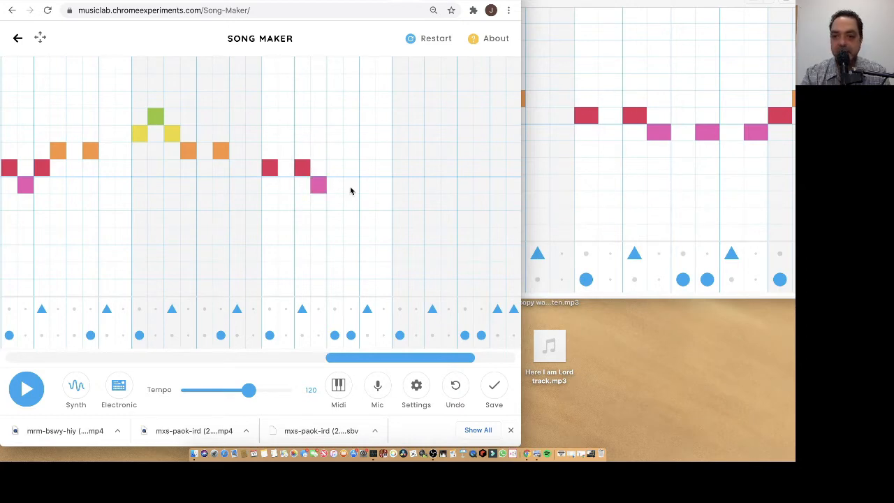
{"action": "left_click", "coordinate": [351, 187]}
{"action": "left_click", "coordinate": [383, 188]}
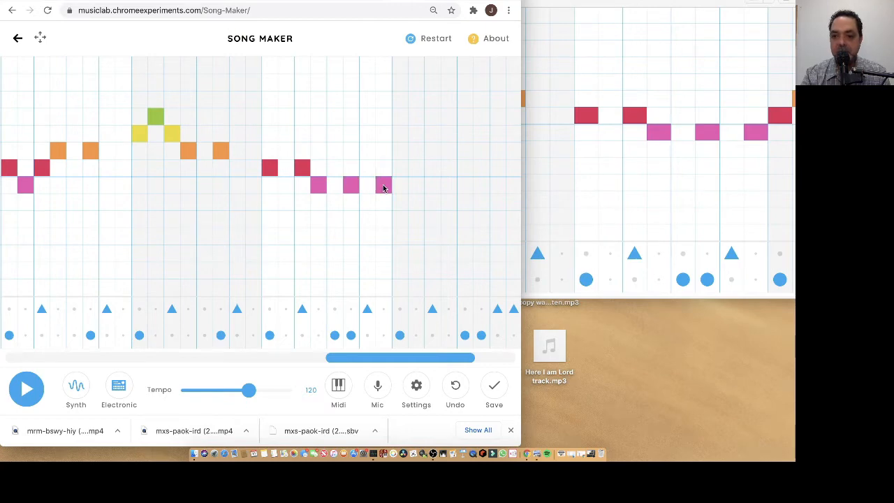
Shift the screenshot to its fourth bar and place that bar's rising red, orange and yellow notes in the repeat.
{"action": "left_click_drag", "start_coordinate": [719, 1], "coordinate": [545, 1]}
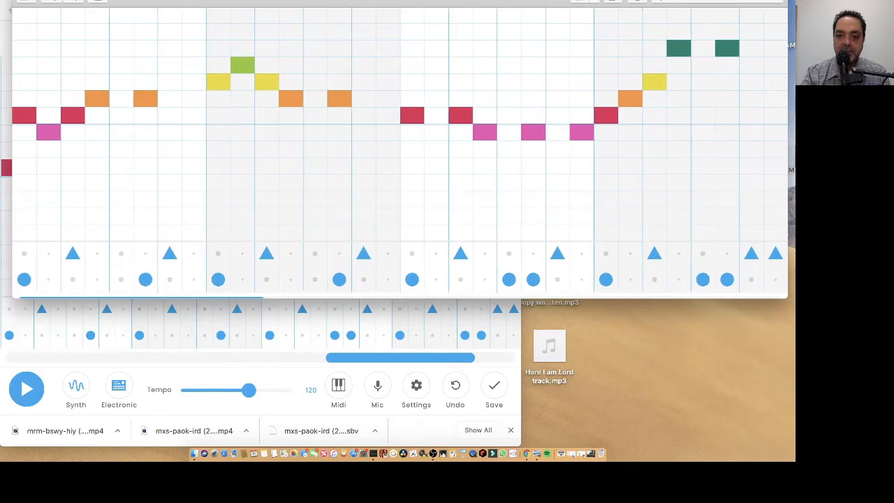
{"action": "left_click", "coordinate": [305, 374]}
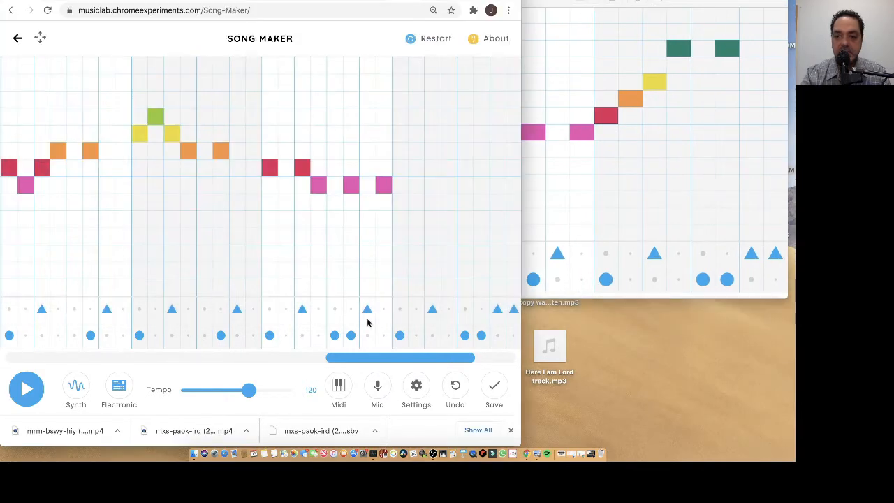
{"action": "left_click", "coordinate": [399, 169]}
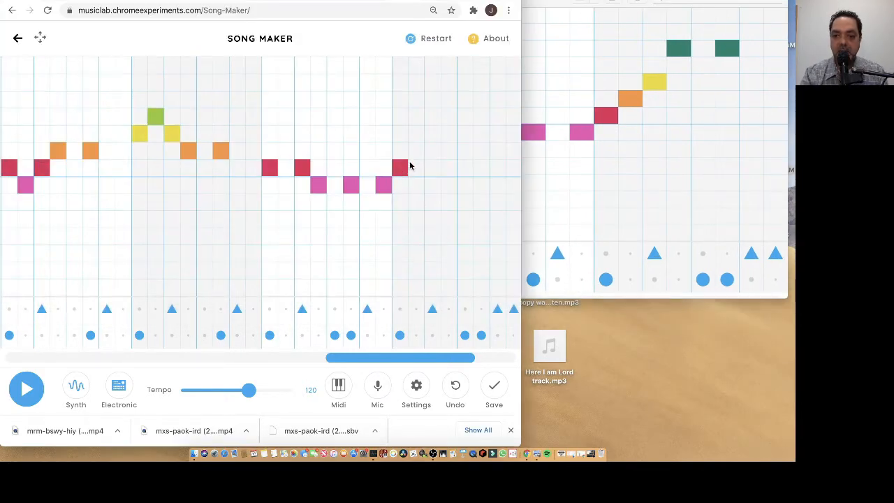
{"action": "left_click", "coordinate": [416, 154]}
{"action": "left_click", "coordinate": [433, 137]}
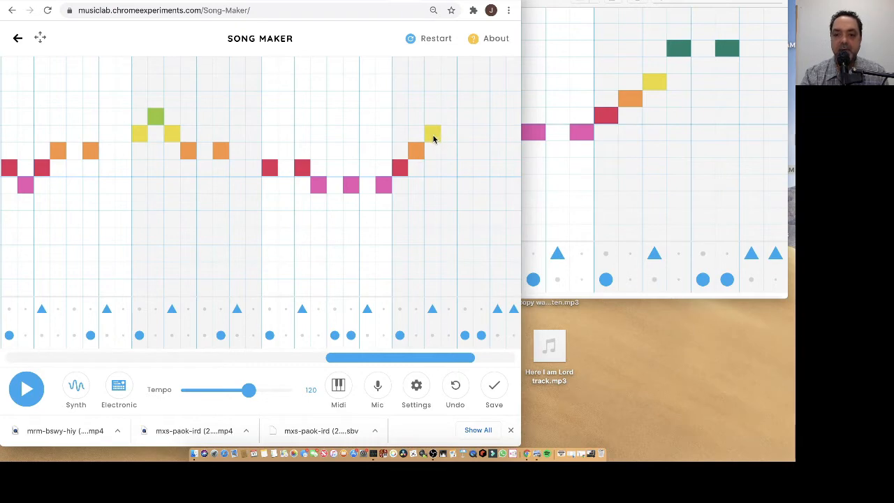
Place two dark green notes after the rising yellow note, leaving one empty cell between them, and remove the misplaced ones.
{"action": "left_click", "coordinate": [461, 102]}
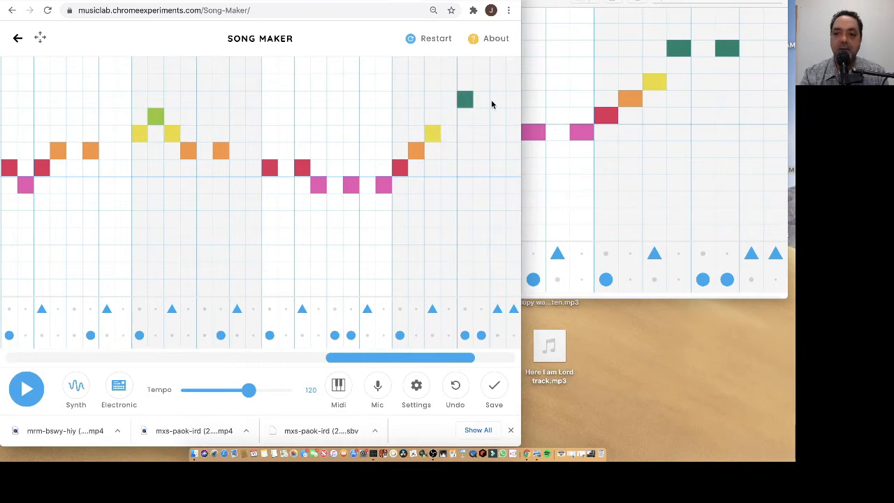
{"action": "left_click", "coordinate": [493, 103]}
{"action": "left_click", "coordinate": [452, 102]}
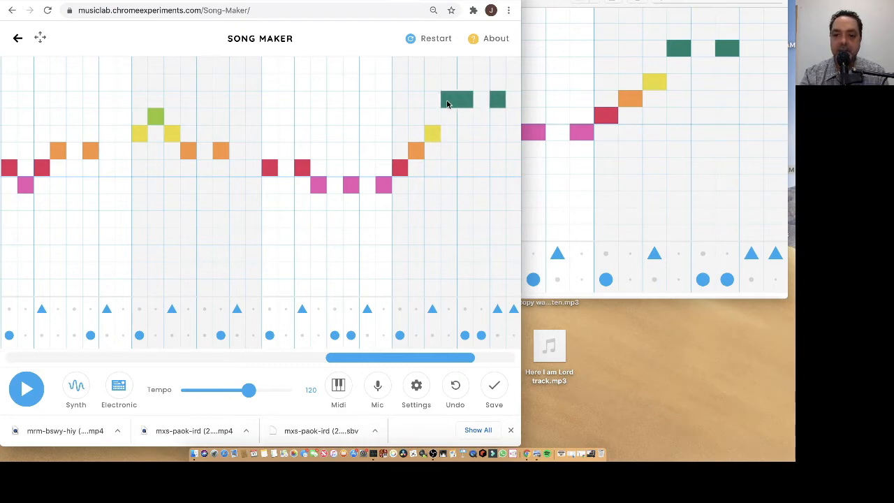
{"action": "left_click", "coordinate": [465, 102]}
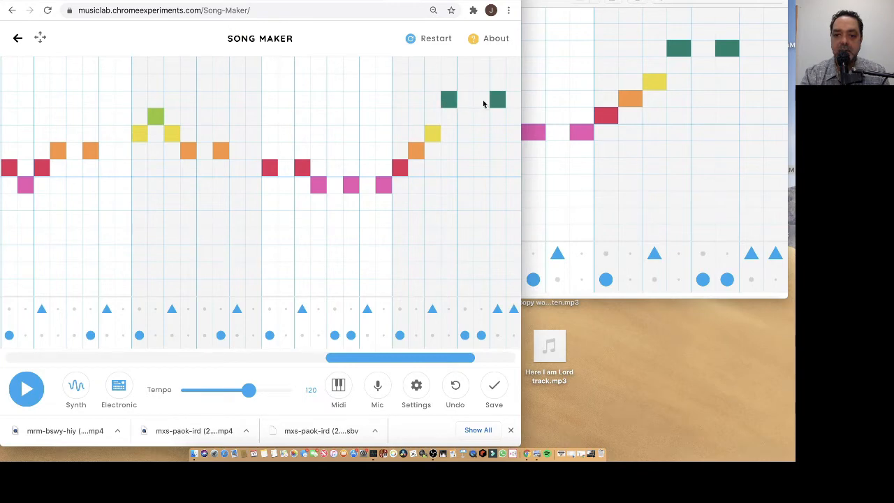
{"action": "left_click", "coordinate": [483, 103]}
{"action": "left_click", "coordinate": [498, 102]}
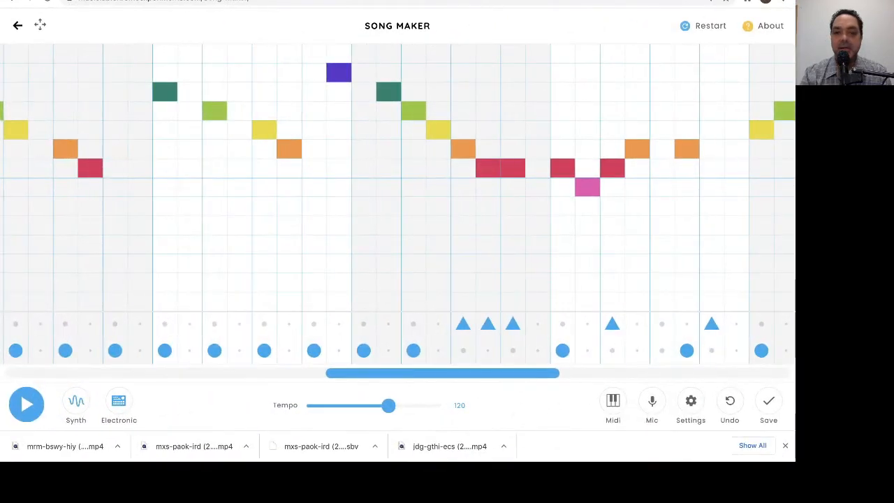
Play the whole song from its beginning through the repeated A section, and stop playback at the end.
{"action": "left_click_drag", "start_coordinate": [467, 375], "coordinate": [1, 344]}
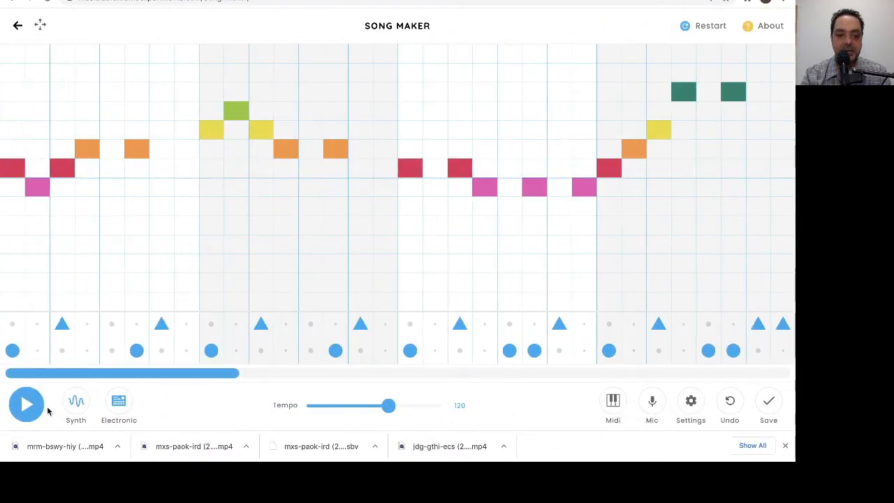
{"action": "left_click", "coordinate": [28, 406]}
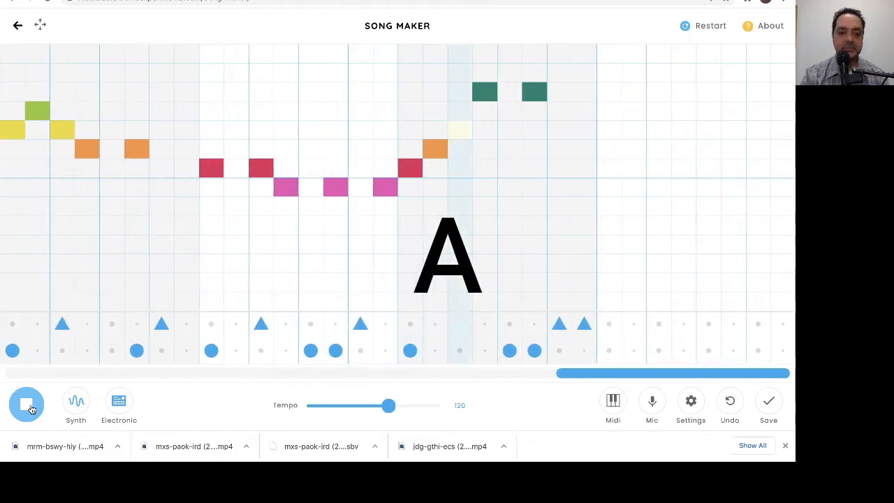
{"action": "left_click", "coordinate": [31, 407]}
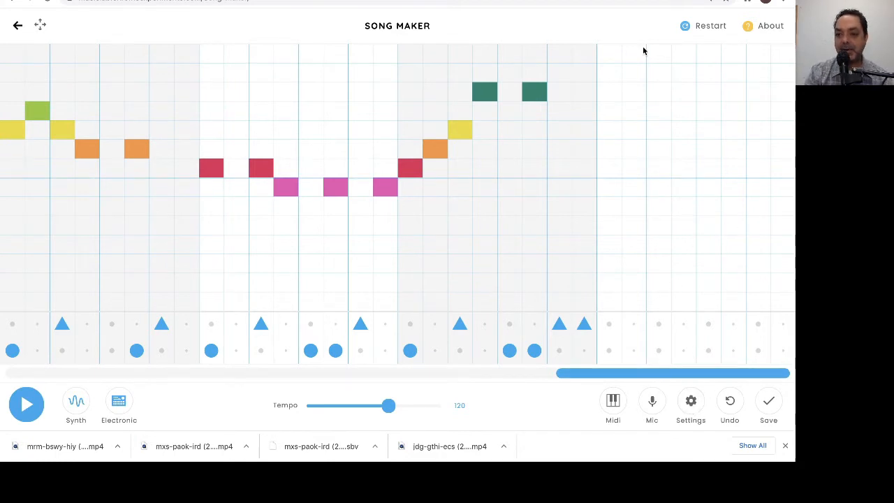
Check the section order on the Song Maker tutorial web page, and extend the song's length to 16 bars.
{"action": "key", "text": "ctrl+Tab"}
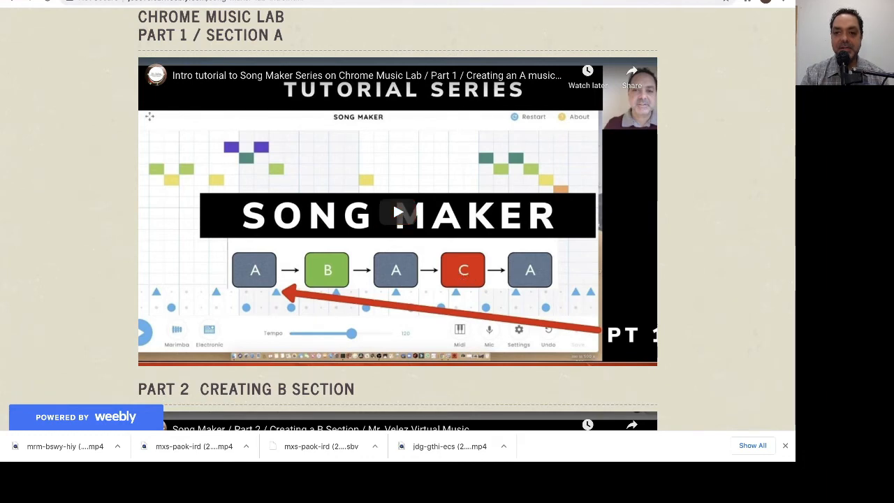
{"action": "left_click", "coordinate": [617, 0]}
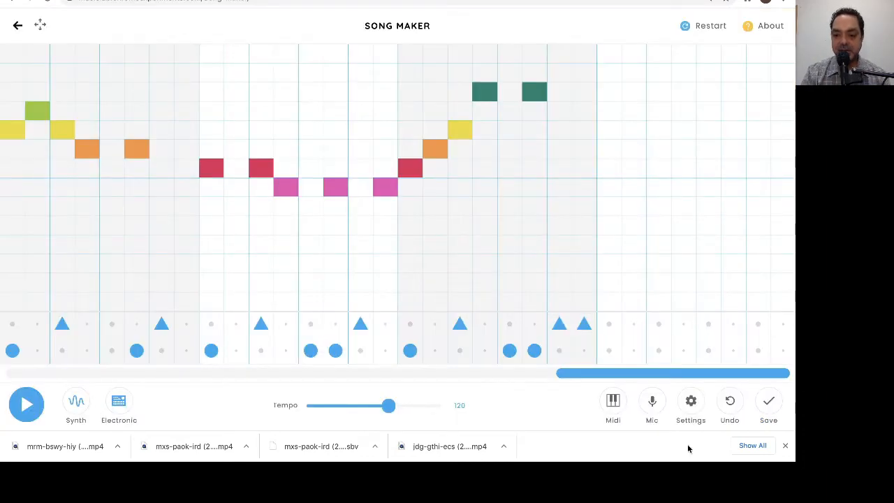
{"action": "left_click", "coordinate": [691, 404]}
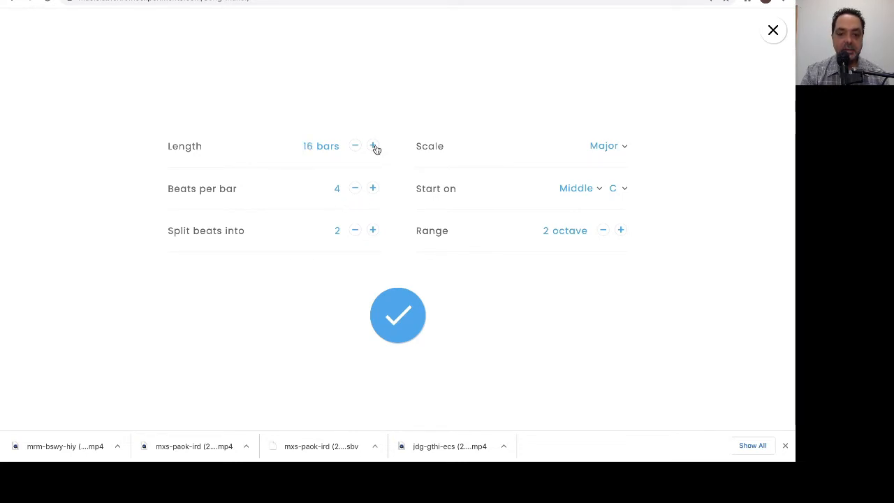
{"action": "left_click", "coordinate": [398, 314]}
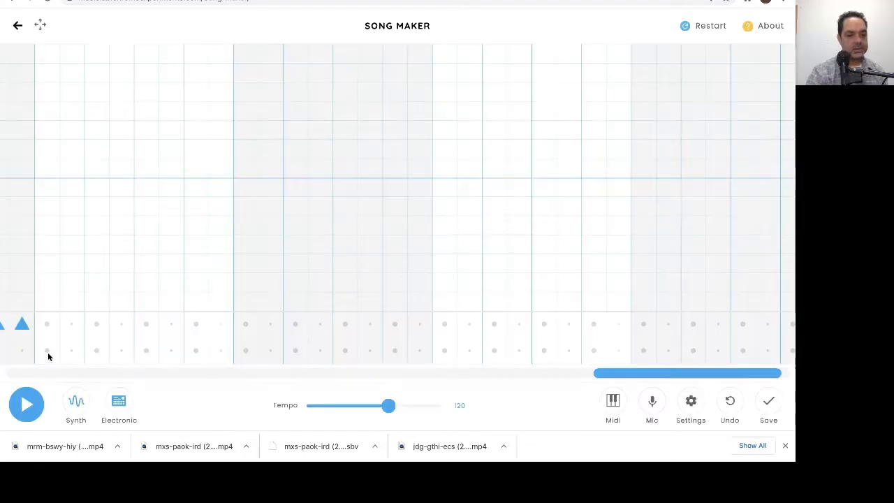
Build the C section's first-bar drum pattern with circles in cells 1, 3 and 4 and triangles in cells 2 and 7.
{"action": "left_click", "coordinate": [47, 350]}
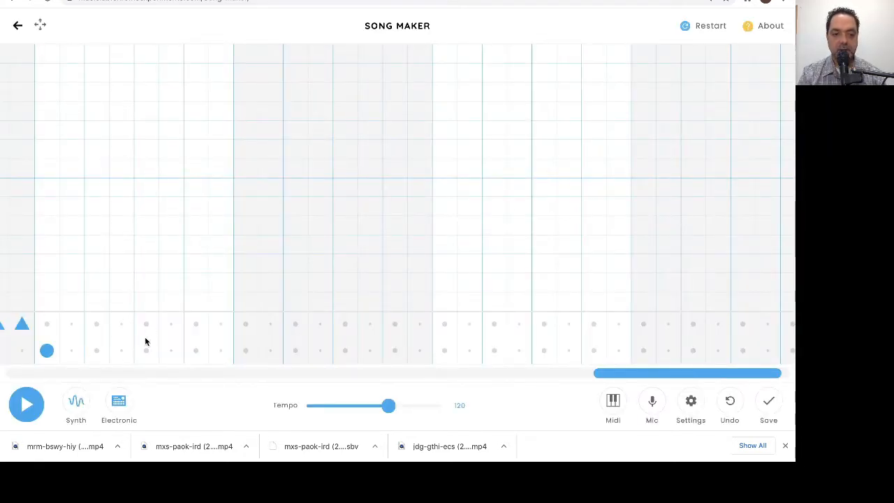
{"action": "scroll", "coordinate": [150, 325], "scroll_direction": "right", "scroll_amount": 1}
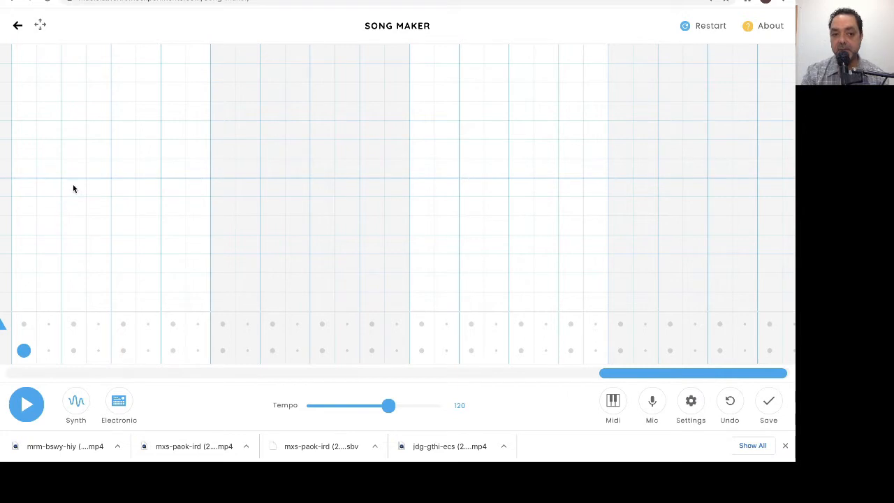
{"action": "left_click", "coordinate": [74, 351]}
{"action": "left_click", "coordinate": [74, 350]}
{"action": "left_click", "coordinate": [98, 351]}
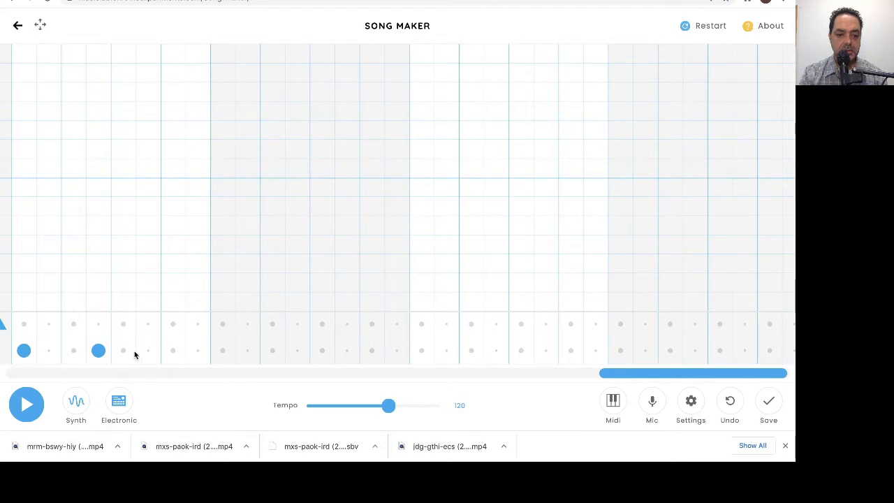
{"action": "left_click", "coordinate": [172, 324]}
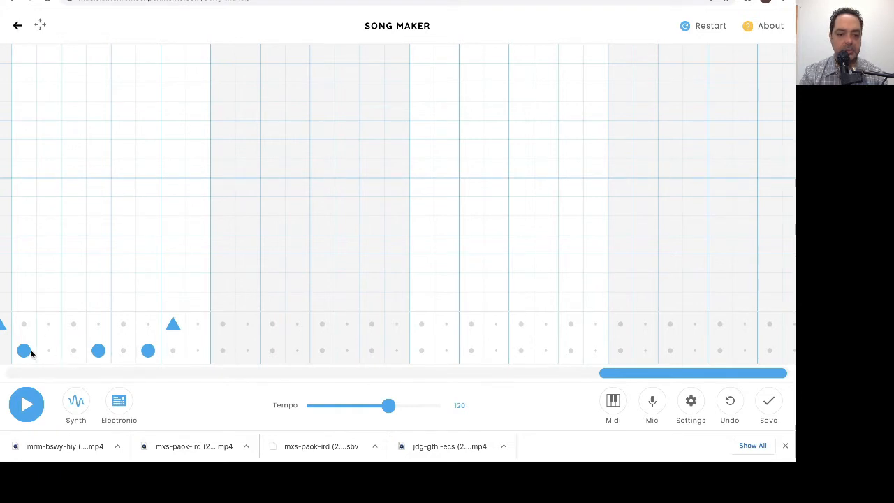
{"action": "left_click", "coordinate": [48, 323]}
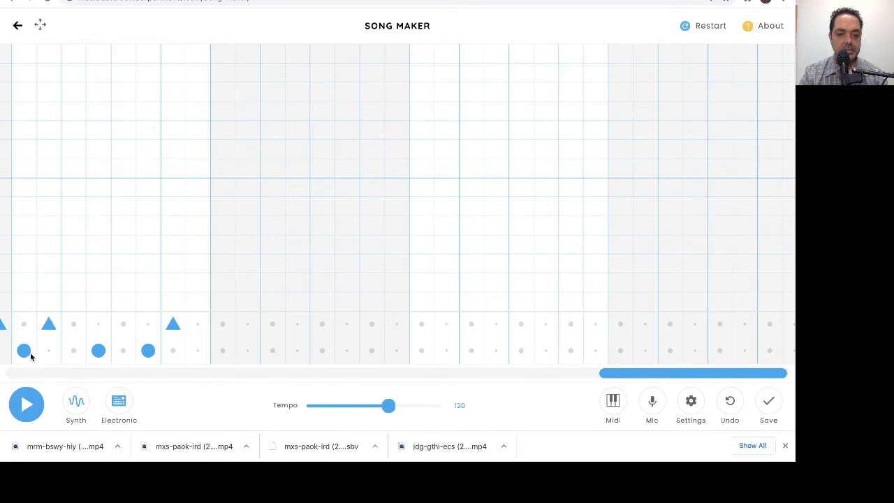
{"action": "left_click", "coordinate": [72, 352]}
{"action": "left_click", "coordinate": [149, 352]}
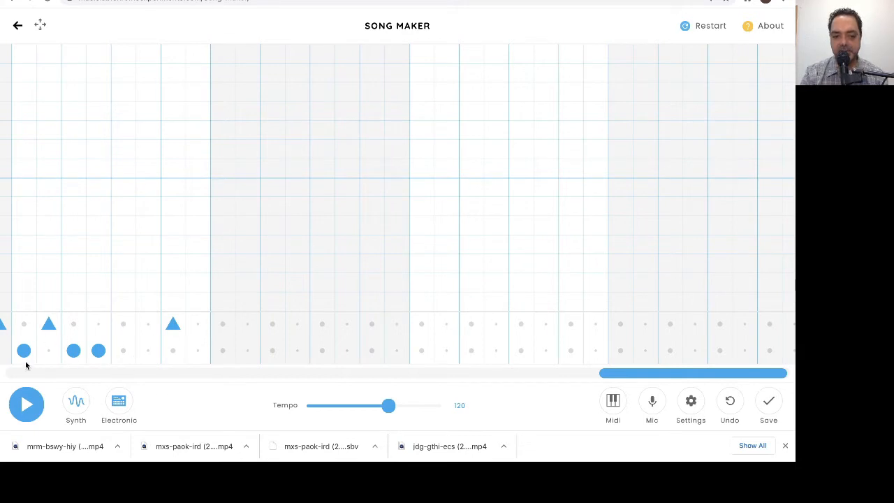
Repeat the first bar's drum pattern of circles and triangles in the second and third bars of the C section.
{"action": "left_click", "coordinate": [248, 324]}
{"action": "left_click", "coordinate": [272, 350]}
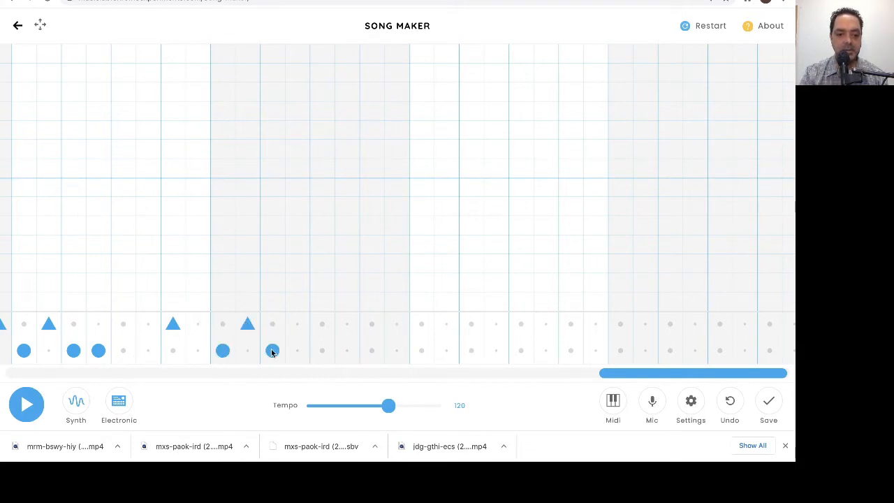
{"action": "left_click", "coordinate": [297, 350]}
{"action": "left_click", "coordinate": [371, 324]}
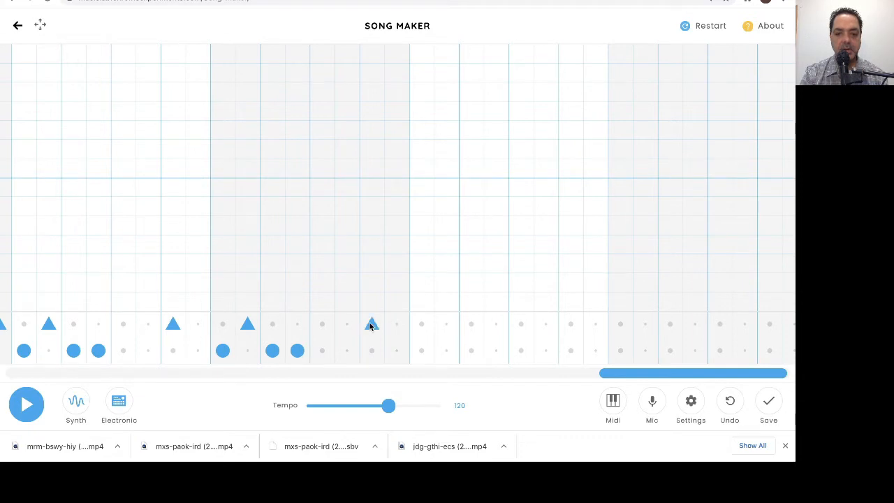
{"action": "left_click", "coordinate": [420, 350]}
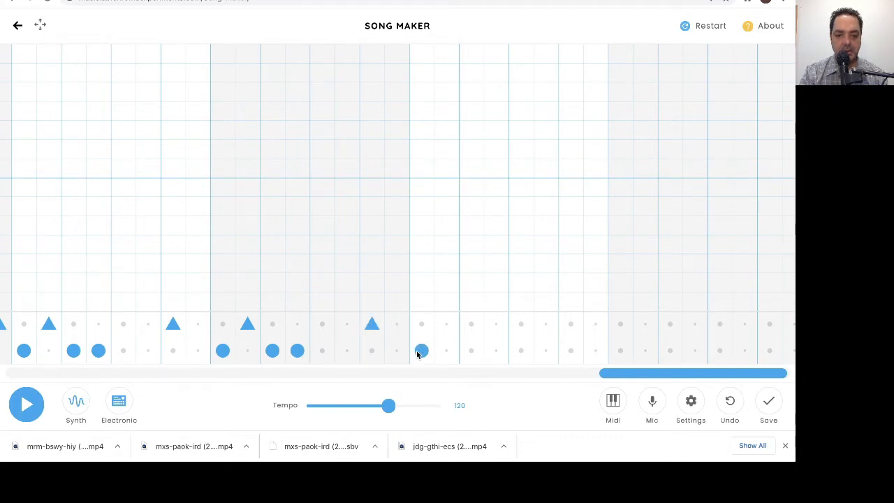
{"action": "left_click", "coordinate": [447, 325]}
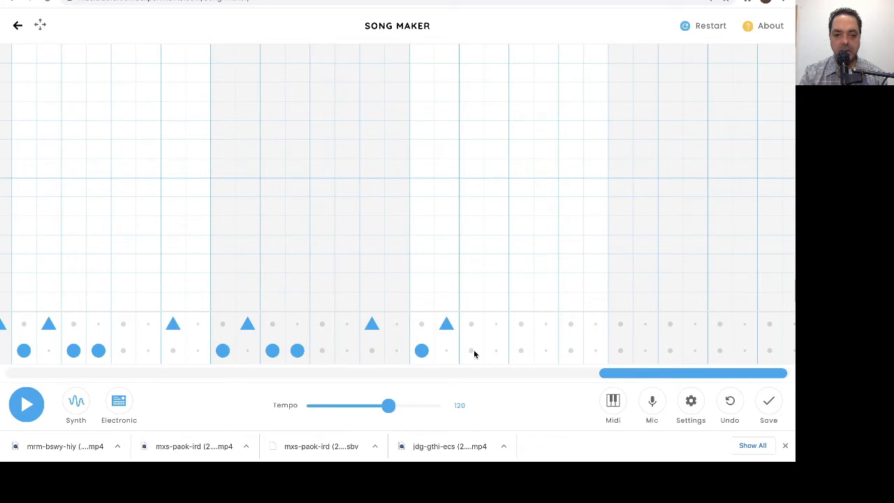
{"action": "left_click", "coordinate": [473, 353]}
{"action": "left_click", "coordinate": [497, 352]}
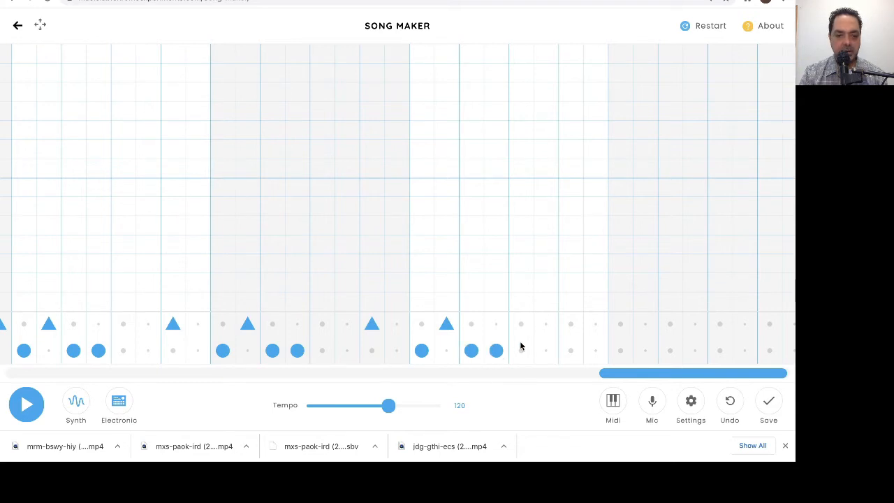
{"action": "left_click", "coordinate": [569, 322]}
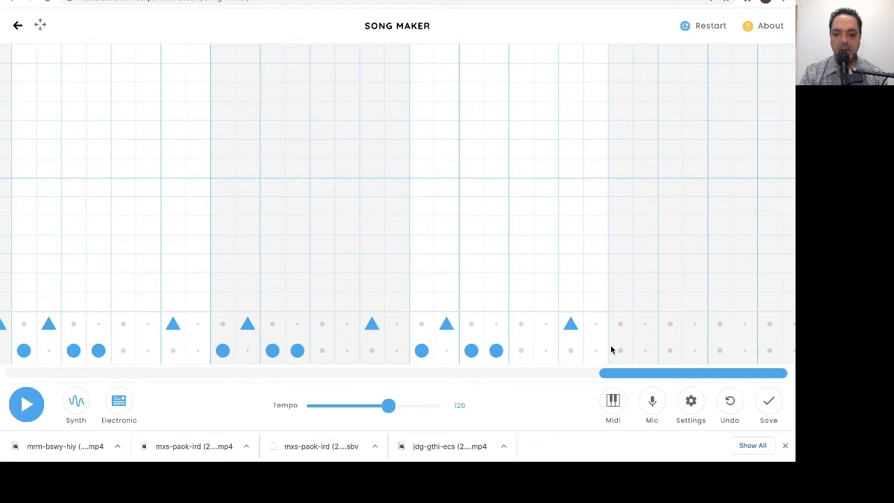
Repeat the drum pattern in the C section's fourth bar, and add extra triangles in cells 6 and 8.
{"action": "left_click", "coordinate": [620, 352]}
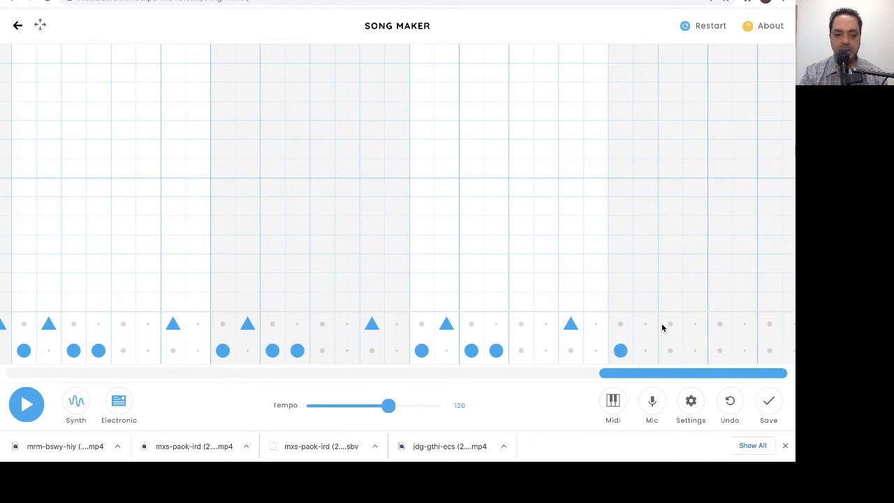
{"action": "left_click", "coordinate": [645, 324]}
{"action": "left_click", "coordinate": [670, 351]}
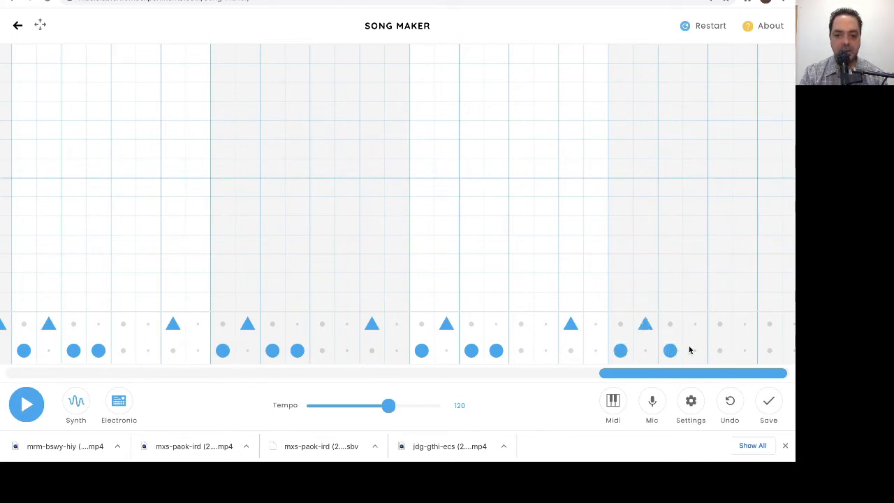
{"action": "left_click", "coordinate": [694, 350]}
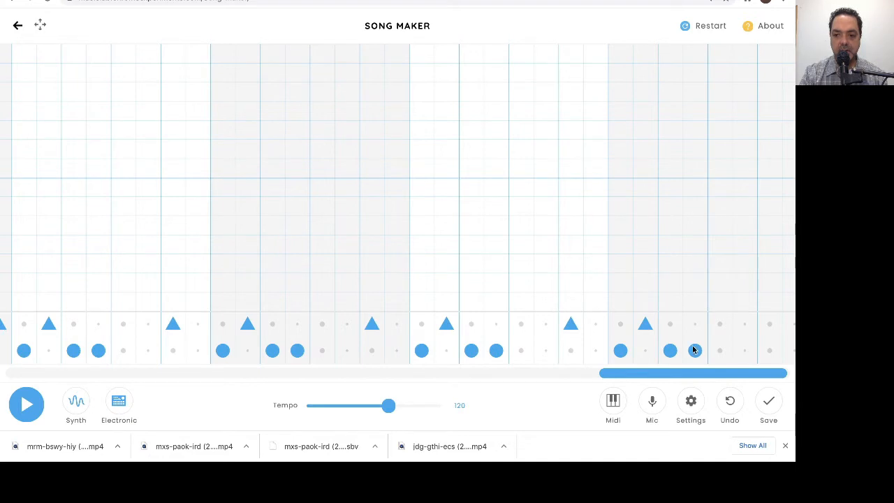
{"action": "left_click", "coordinate": [767, 324]}
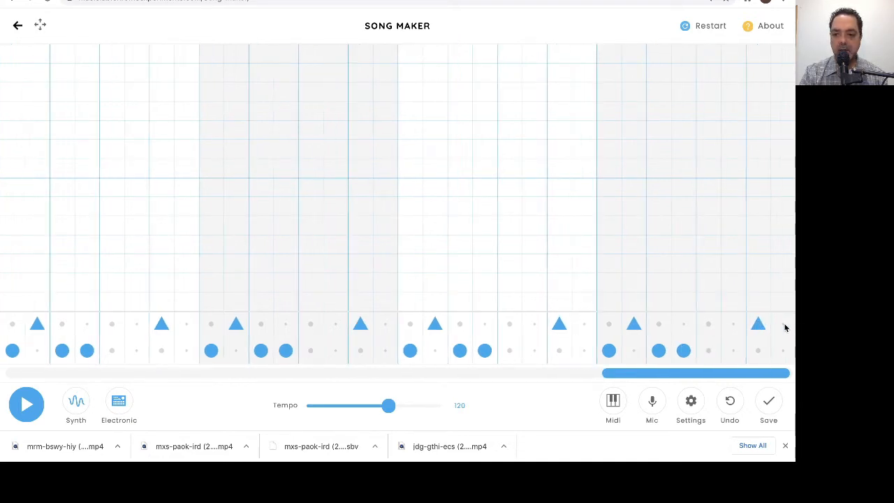
{"action": "left_click", "coordinate": [782, 324]}
{"action": "left_click", "coordinate": [733, 325]}
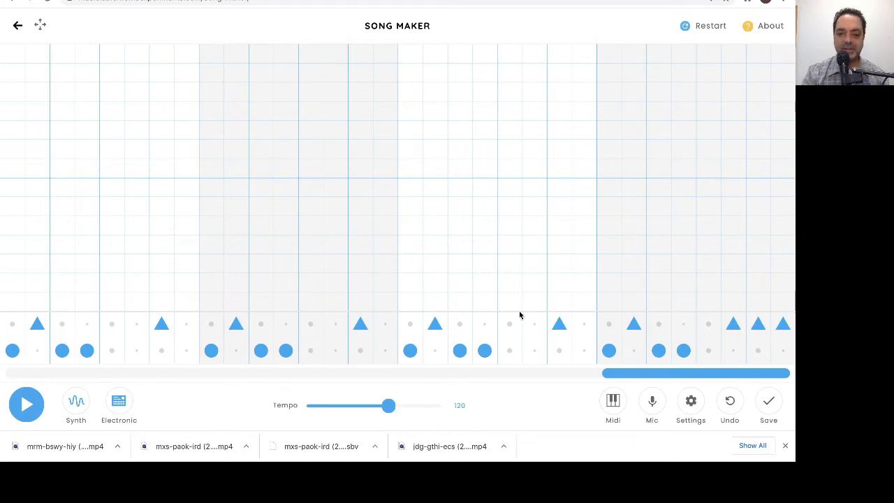
Examine the melodies of the existing A and B sections and the empty melody area of the C section.
{"action": "scroll", "coordinate": [306, 265], "scroll_direction": "left", "scroll_amount": 3}
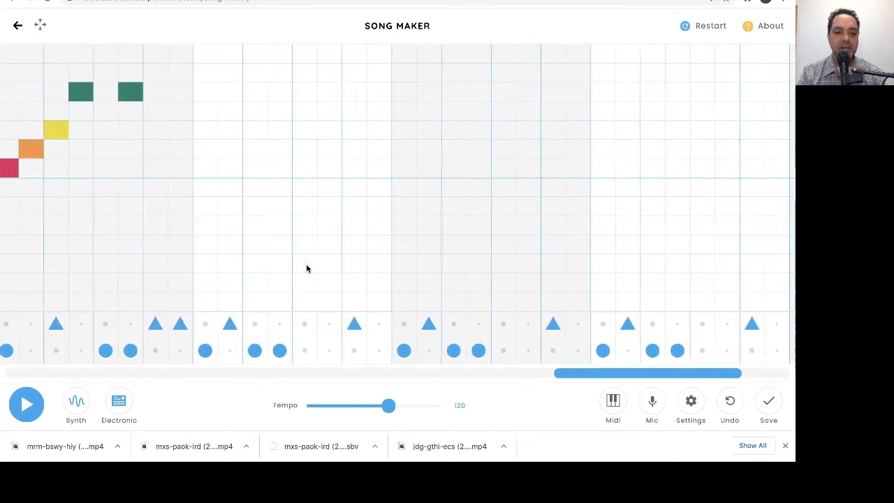
{"action": "scroll", "coordinate": [307, 265], "scroll_direction": "right", "scroll_amount": 2}
{"action": "scroll", "coordinate": [307, 268], "scroll_direction": "right", "scroll_amount": 1}
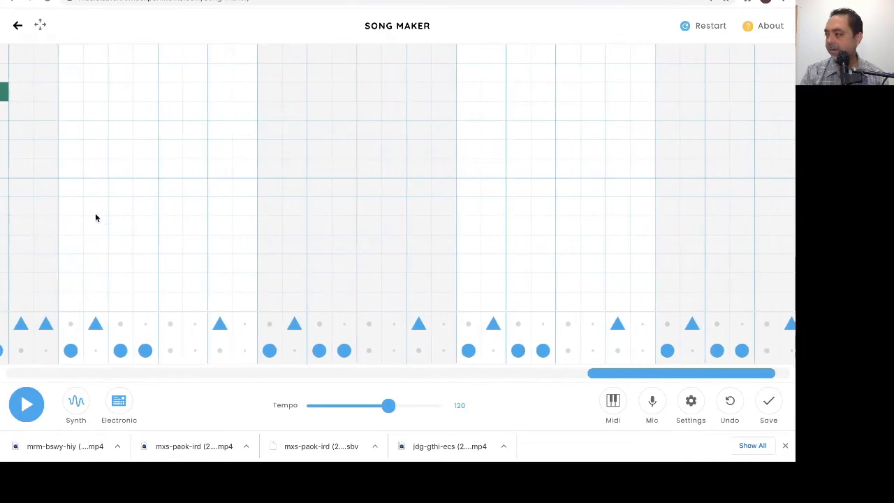
{"action": "scroll", "coordinate": [90, 163], "scroll_direction": "right", "scroll_amount": 1}
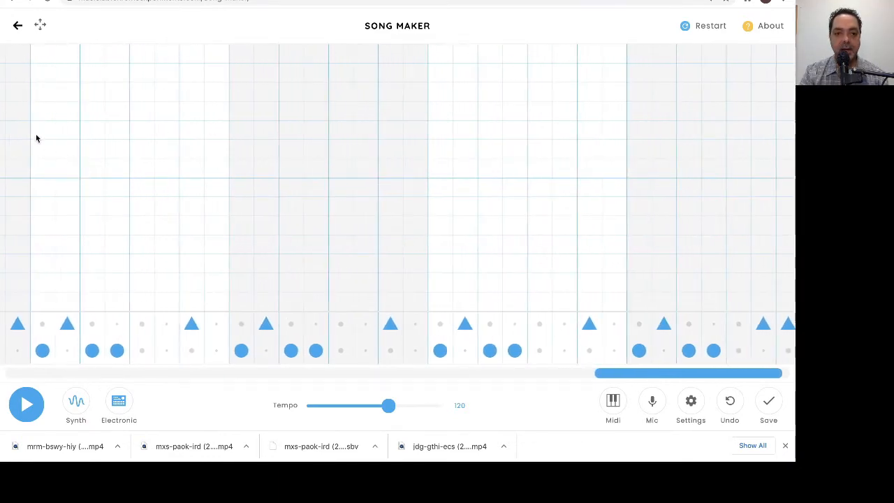
{"action": "scroll", "coordinate": [49, 134], "scroll_direction": "right", "scroll_amount": 1}
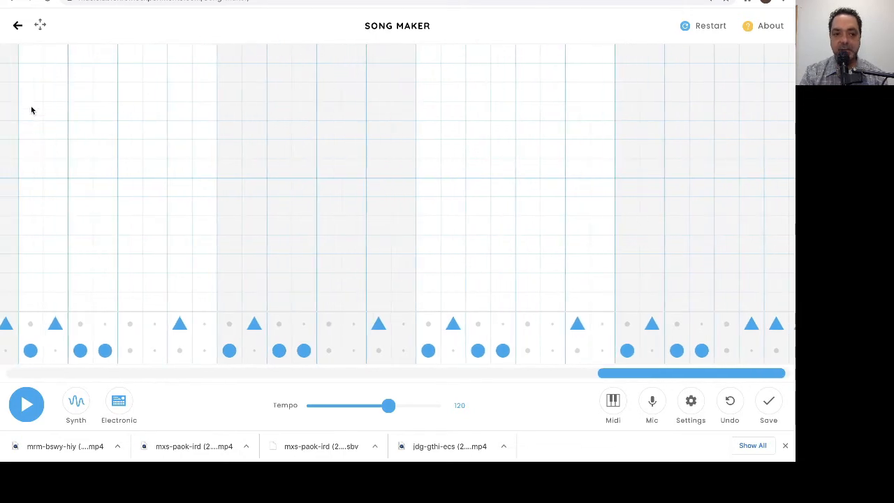
{"action": "scroll", "coordinate": [29, 96], "scroll_direction": "left", "scroll_amount": 10}
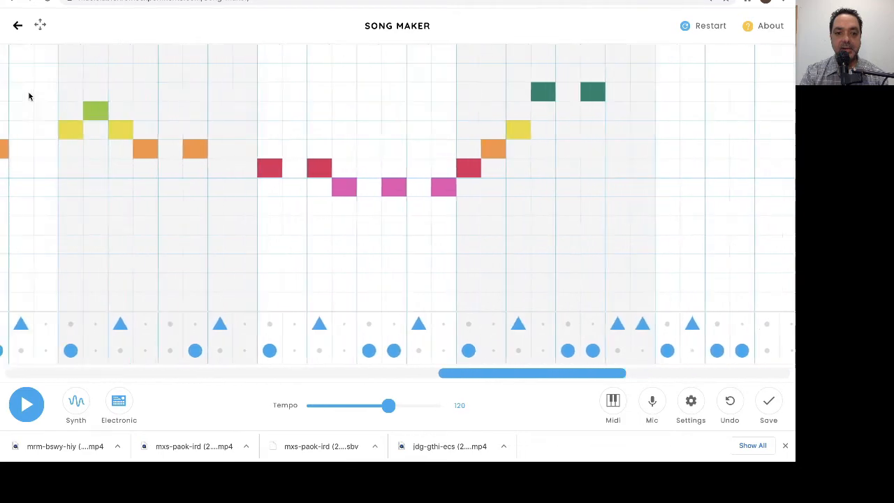
{"action": "scroll", "coordinate": [29, 95], "scroll_direction": "right", "scroll_amount": 3}
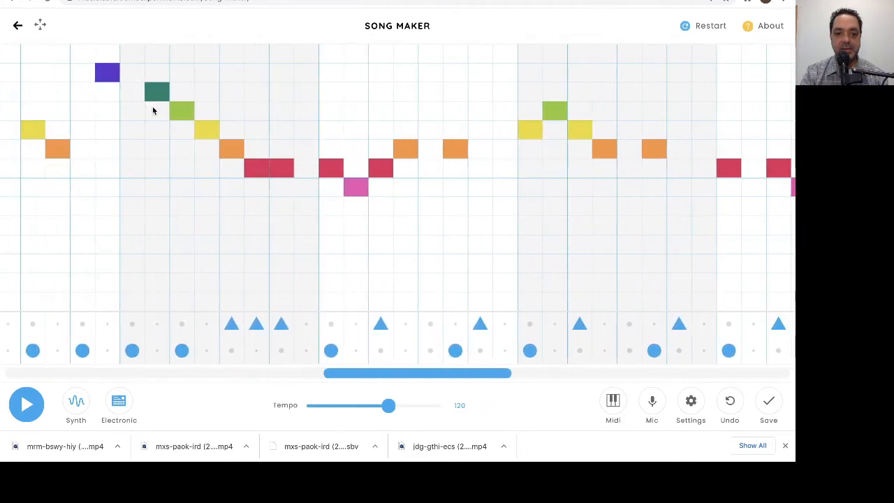
{"action": "scroll", "coordinate": [198, 128], "scroll_direction": "left", "scroll_amount": 9}
{"action": "scroll", "coordinate": [198, 128], "scroll_direction": "left", "scroll_amount": 10}
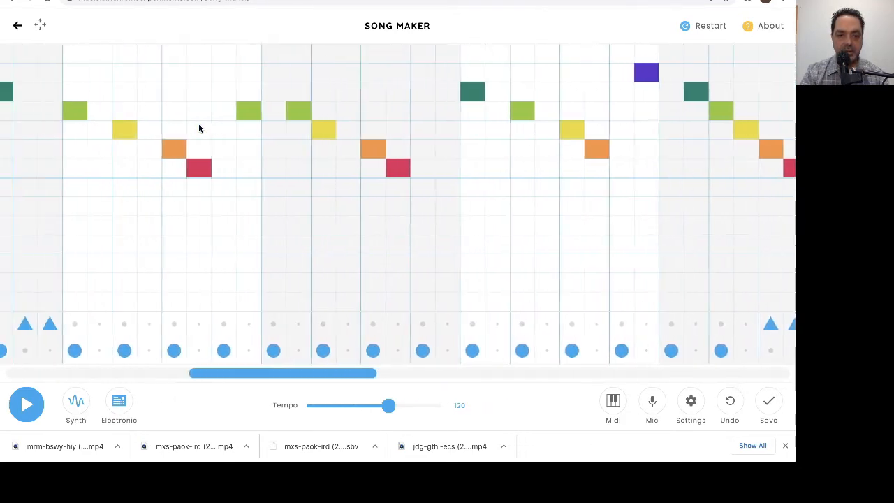
{"action": "scroll", "coordinate": [198, 127], "scroll_direction": "left", "scroll_amount": 10}
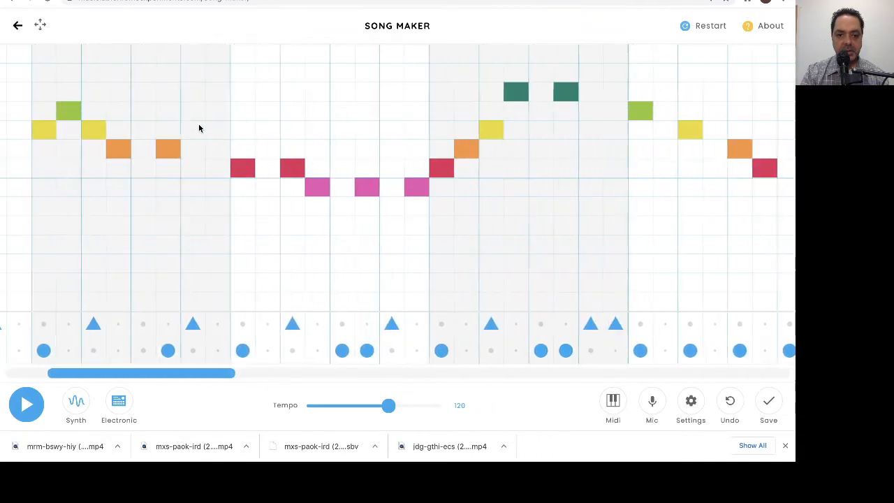
{"action": "scroll", "coordinate": [199, 127], "scroll_direction": "right", "scroll_amount": 3}
{"action": "scroll", "coordinate": [198, 124], "scroll_direction": "right", "scroll_amount": 10}
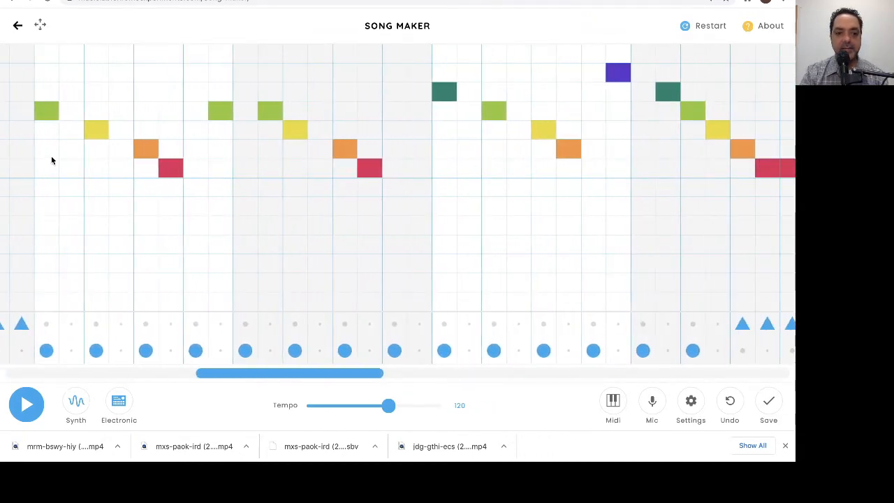
{"action": "scroll", "coordinate": [55, 116], "scroll_direction": "right", "scroll_amount": 10}
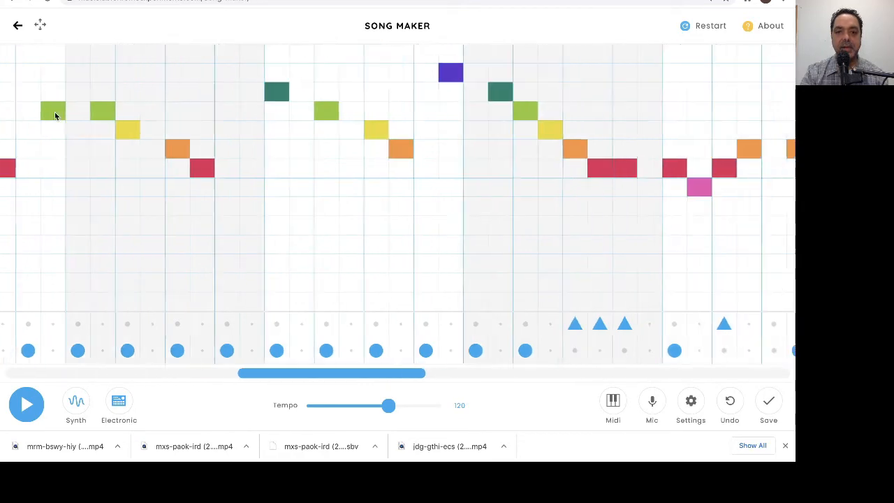
{"action": "scroll", "coordinate": [55, 116], "scroll_direction": "left", "scroll_amount": 3}
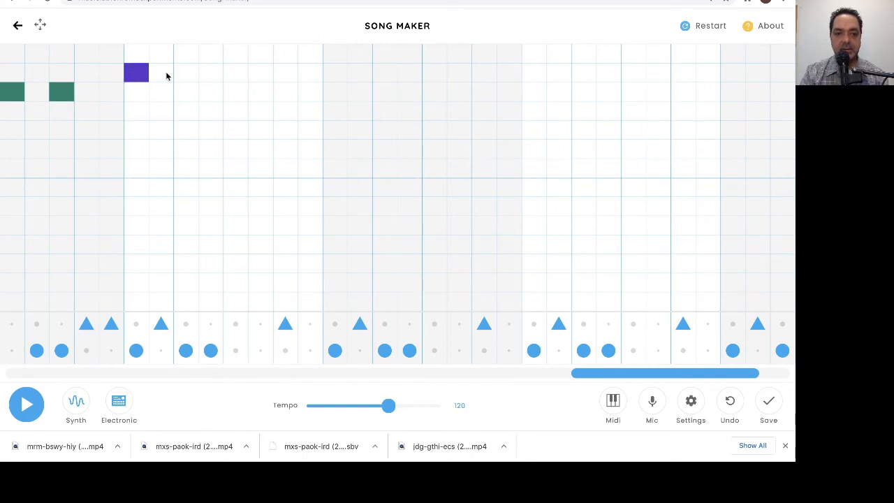
Place purple notes in cells 1 to 3 and 6 of the C section's first bar, and dark green notes in the second bar's same cells.
{"action": "left_click_drag", "start_coordinate": [158, 77], "coordinate": [182, 76]}
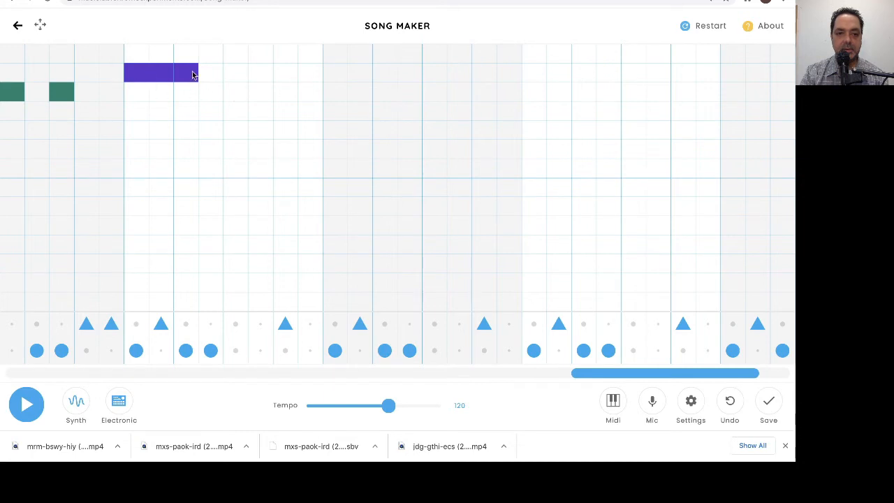
{"action": "left_click", "coordinate": [260, 73]}
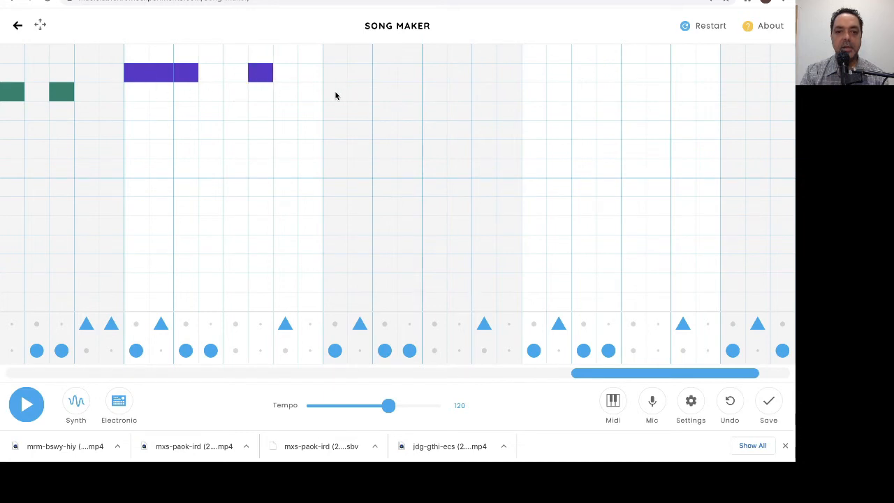
{"action": "left_click_drag", "start_coordinate": [335, 93], "coordinate": [403, 94]}
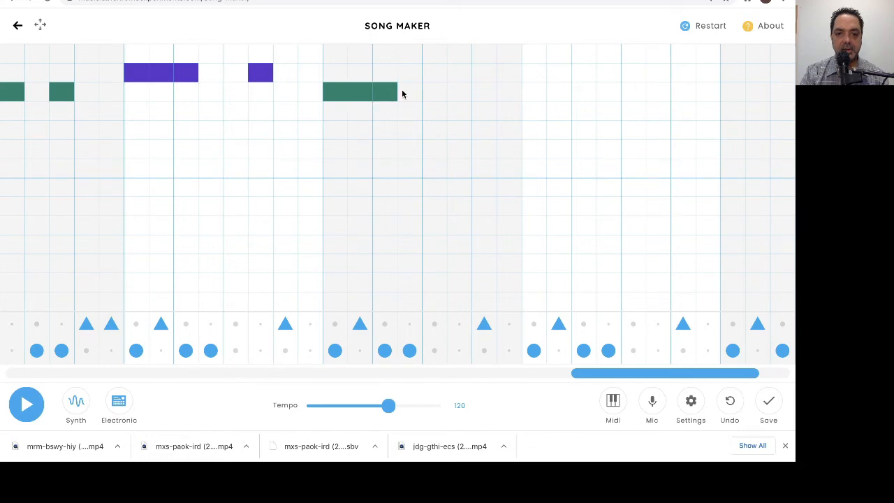
{"action": "left_click", "coordinate": [459, 93]}
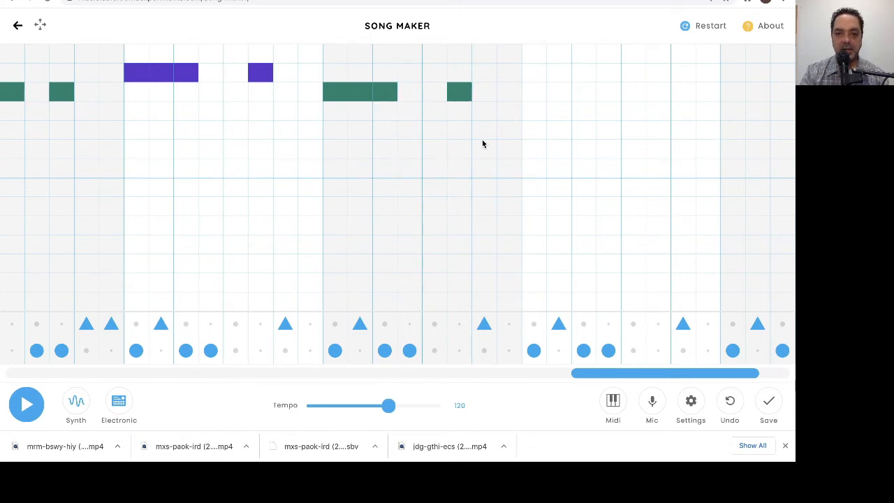
Repeat the first bar's purple notes in cells 1 to 3 and 6 of the C section's third bar.
{"action": "scroll", "coordinate": [482, 143], "scroll_direction": "right", "scroll_amount": 3}
{"action": "left_click_drag", "start_coordinate": [407, 73], "coordinate": [465, 73]}
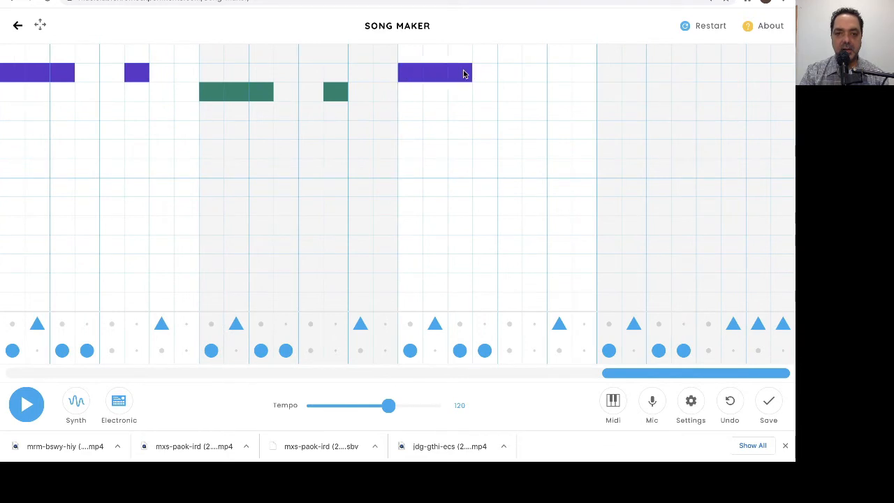
{"action": "left_click", "coordinate": [528, 72]}
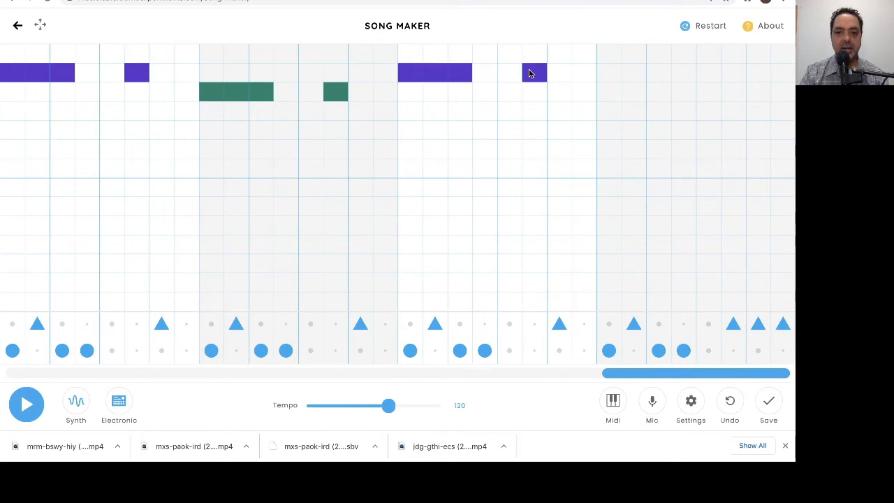
Place light green notes in cells 1 and 2 of the C section's fourth bar, then descending yellow, orange and red notes in cells 3 to 5.
{"action": "left_click", "coordinate": [602, 113]}
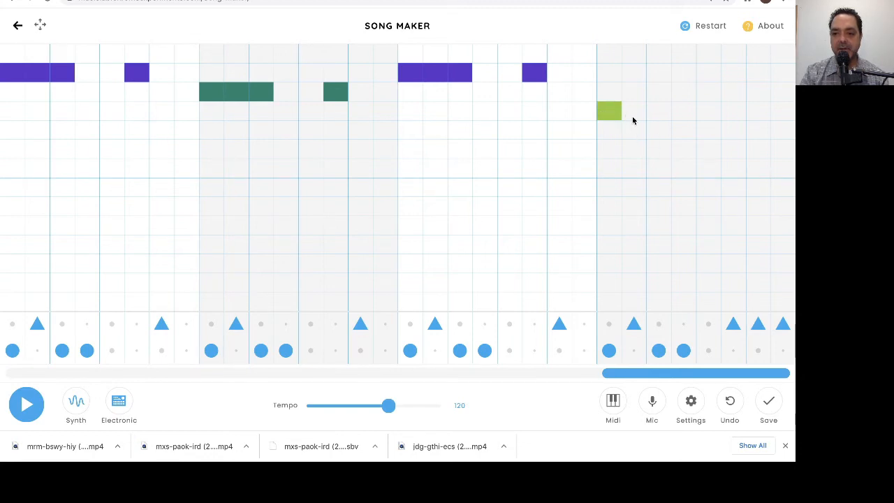
{"action": "left_click", "coordinate": [630, 115]}
{"action": "left_click", "coordinate": [664, 130]}
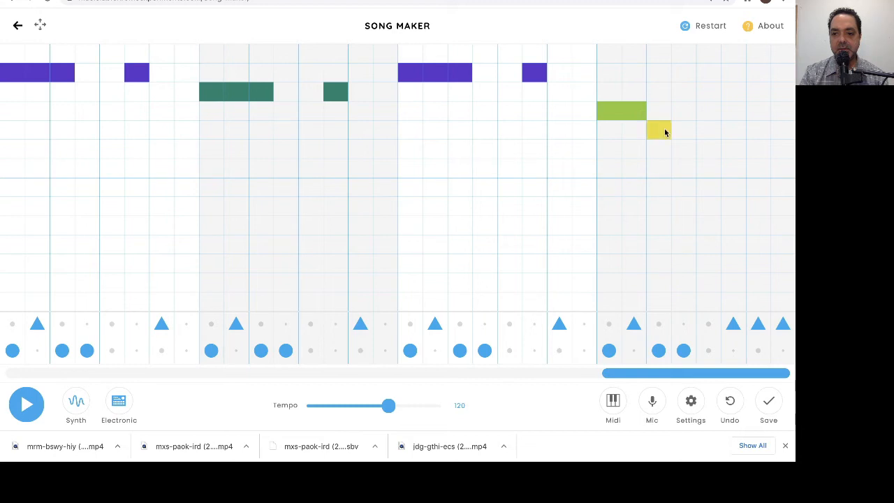
{"action": "left_click", "coordinate": [685, 151]}
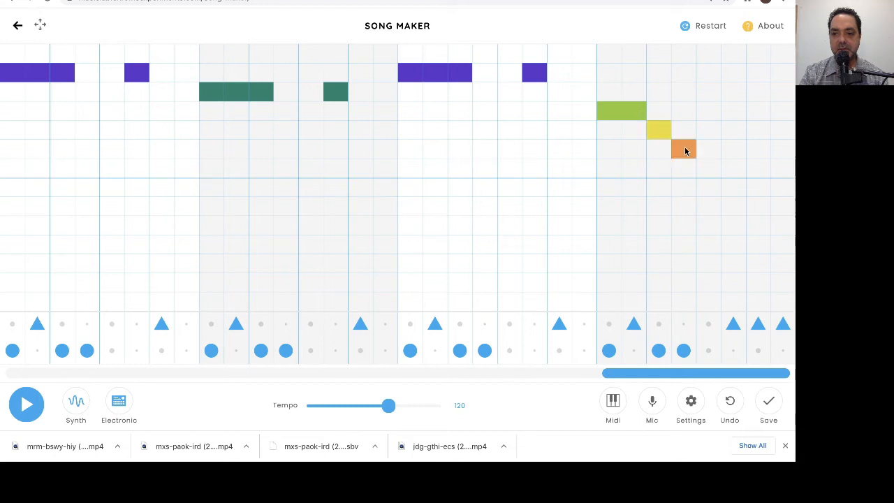
{"action": "left_click", "coordinate": [712, 170]}
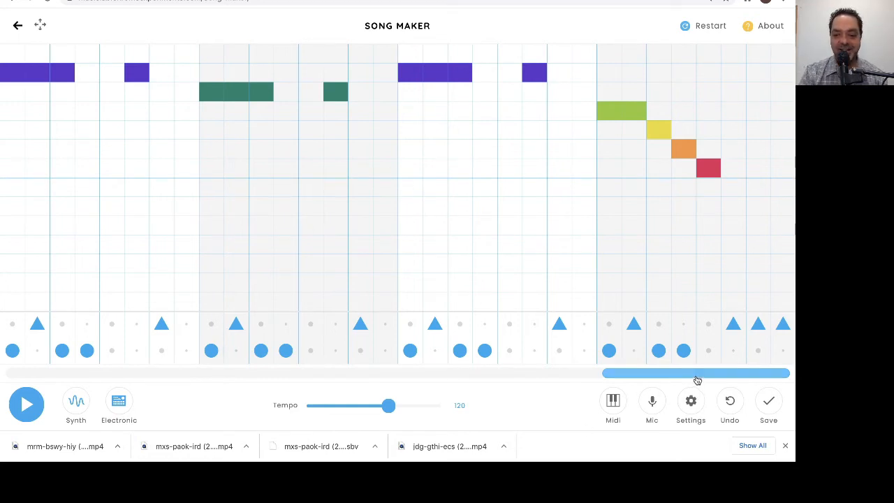
Play the whole song from the beginning through the C section, then stop playback.
{"action": "left_click_drag", "start_coordinate": [696, 377], "coordinate": [4, 410]}
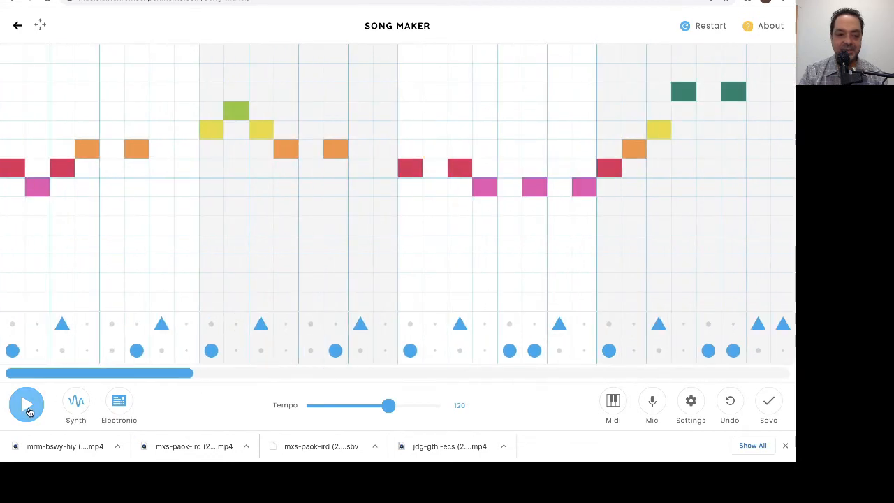
{"action": "left_click", "coordinate": [26, 405]}
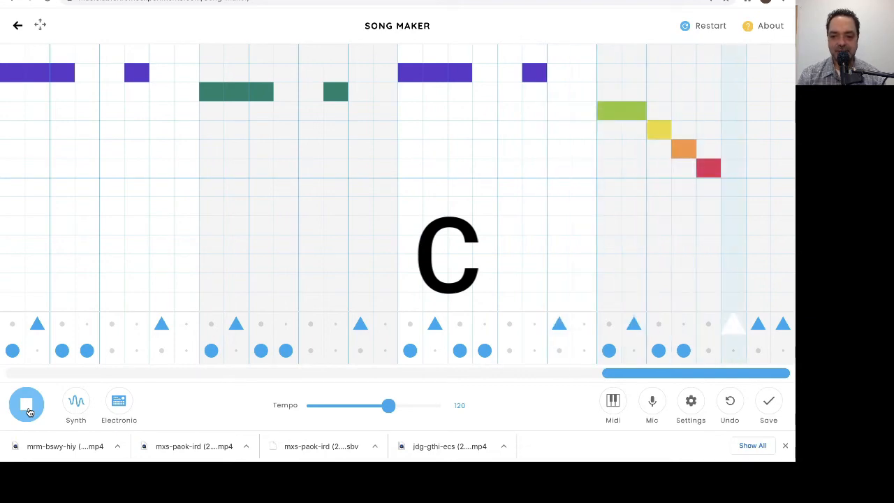
{"action": "left_click", "coordinate": [26, 405]}
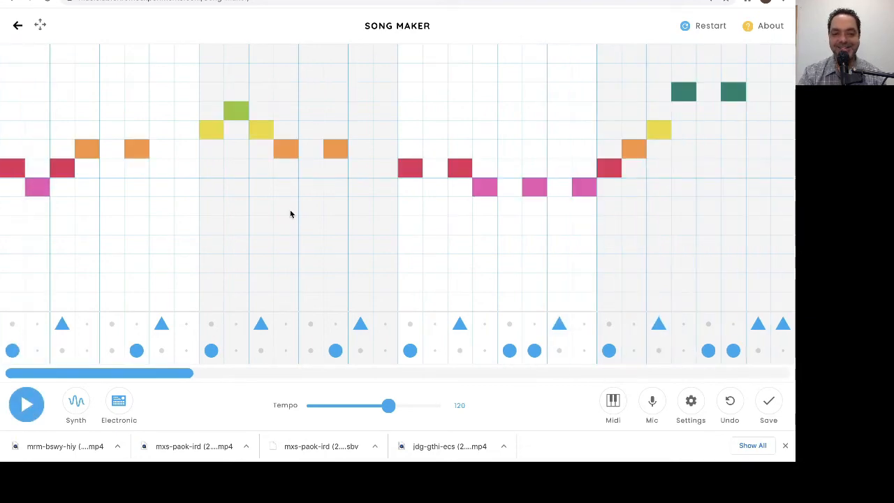
Extend the red note in the C section's fourth bar through cells 6 and 7.
{"action": "scroll", "coordinate": [291, 214], "scroll_direction": "right", "scroll_amount": 10}
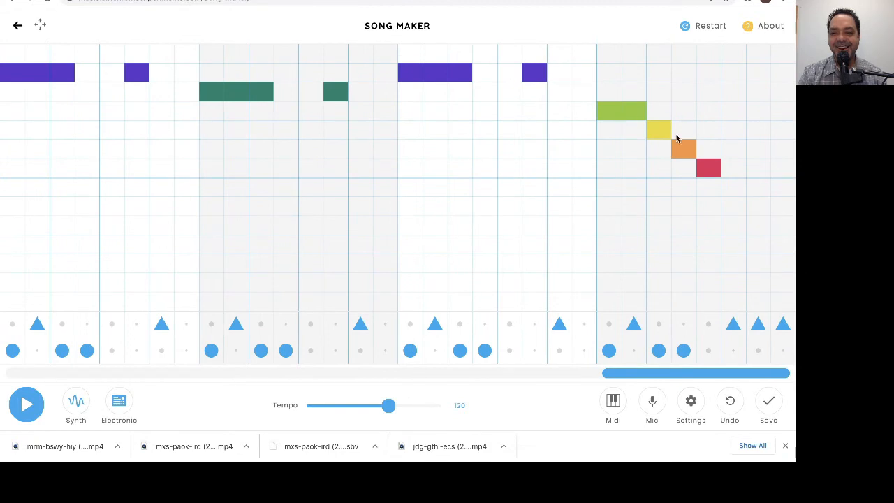
{"action": "left_click_drag", "start_coordinate": [737, 175], "coordinate": [756, 171]}
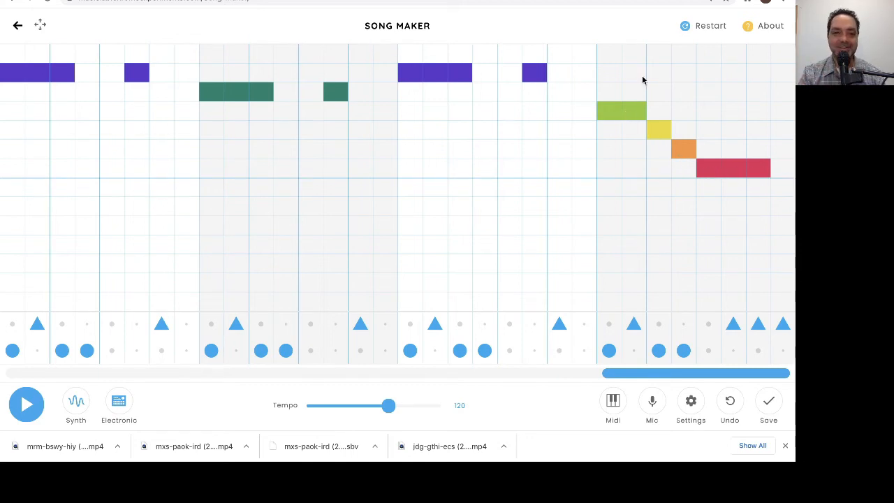
Replace the cell 2 note with dark green in the C section's first and third bars, and with purple in the second bar.
{"action": "scroll", "coordinate": [456, 128], "scroll_direction": "left", "scroll_amount": 2}
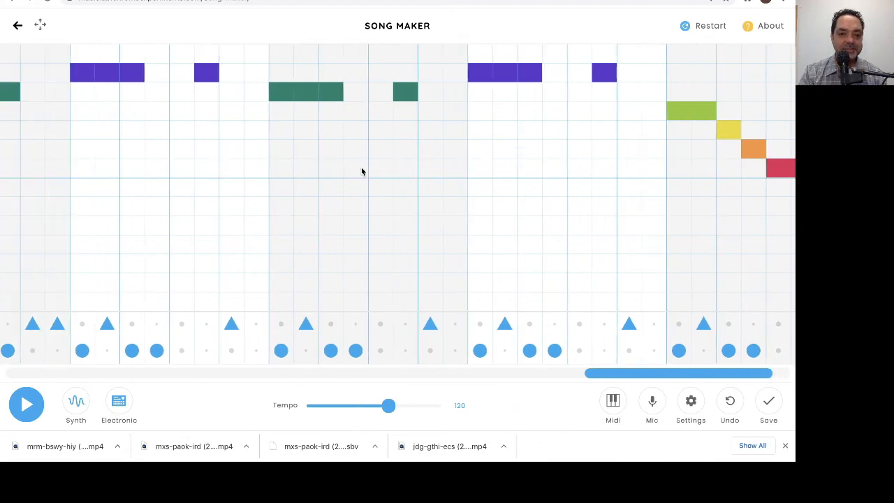
{"action": "scroll", "coordinate": [361, 172], "scroll_direction": "left", "scroll_amount": 1}
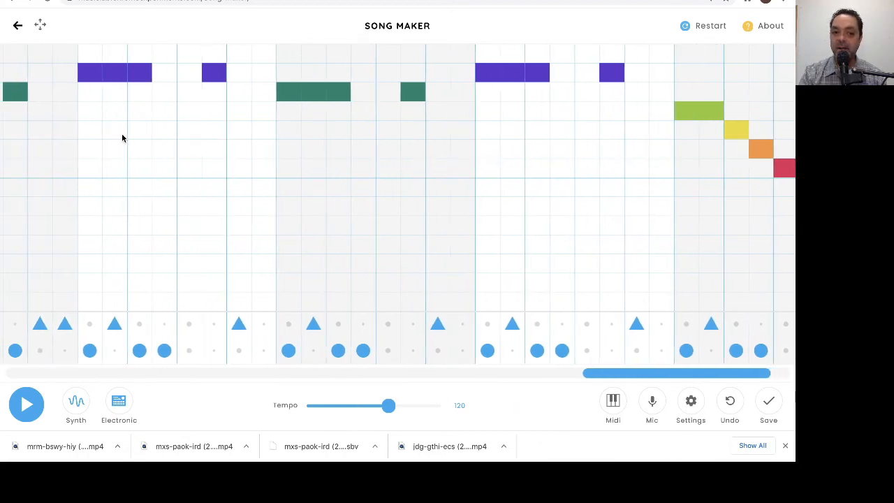
{"action": "left_click", "coordinate": [114, 74]}
{"action": "left_click", "coordinate": [114, 91]}
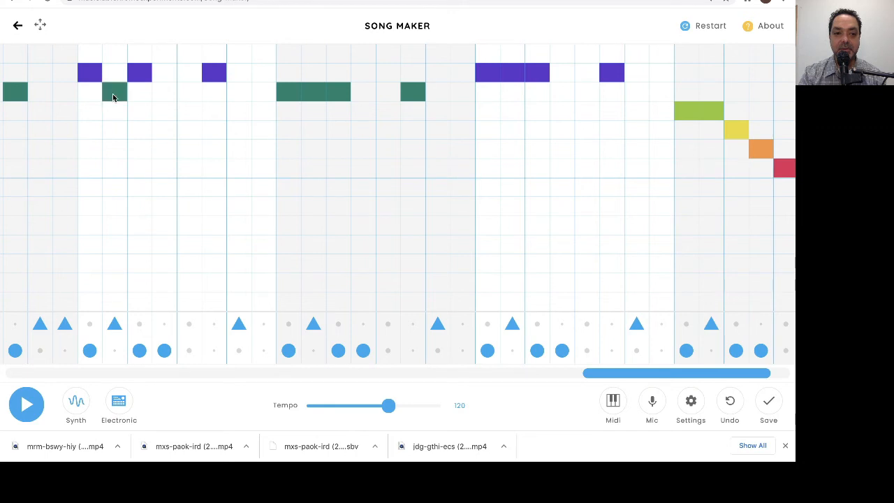
{"action": "left_click", "coordinate": [315, 92]}
{"action": "left_click", "coordinate": [316, 76]}
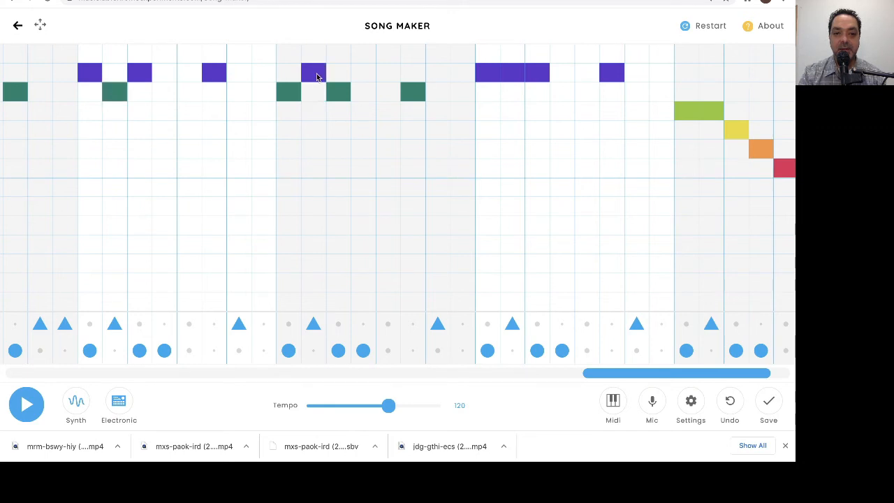
{"action": "left_click", "coordinate": [511, 73]}
{"action": "left_click", "coordinate": [513, 92]}
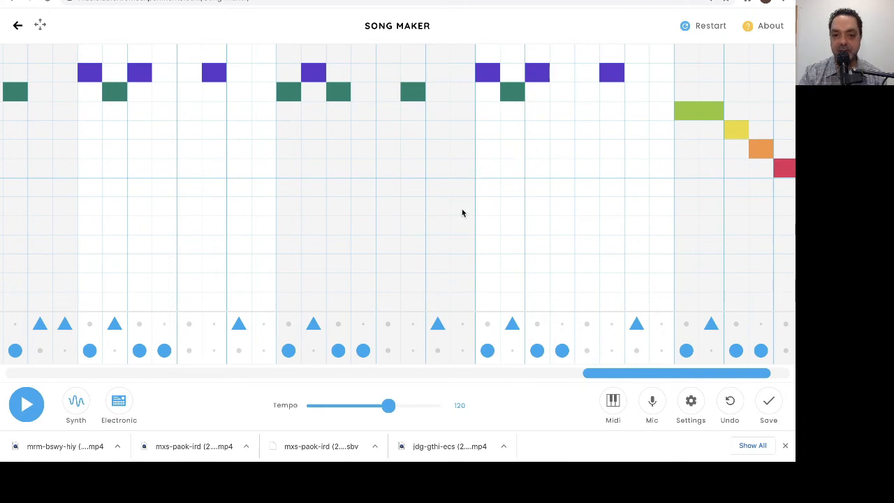
Play the revised song from the beginning to the end of the C section, then stop it.
{"action": "scroll", "coordinate": [462, 213], "scroll_direction": "left", "scroll_amount": 20}
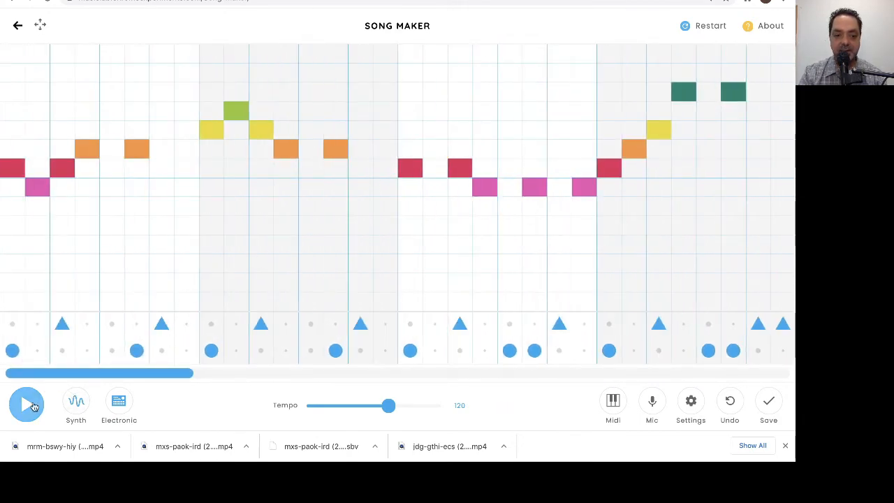
{"action": "left_click", "coordinate": [31, 407]}
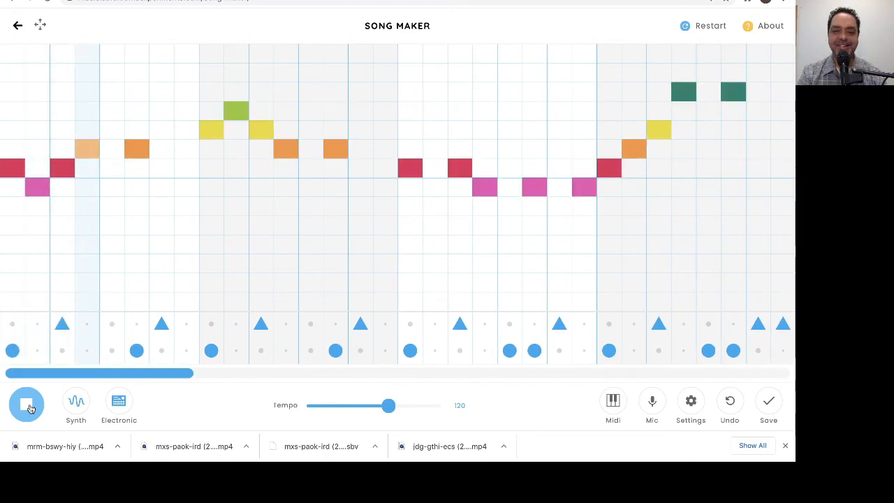
{"action": "left_click", "coordinate": [30, 408]}
Remove the dark green note from cell 2 of the C section's first bar and put it back.
{"action": "scroll", "coordinate": [261, 268], "scroll_direction": "right", "scroll_amount": 5}
{"action": "scroll", "coordinate": [261, 268], "scroll_direction": "right", "scroll_amount": 5}
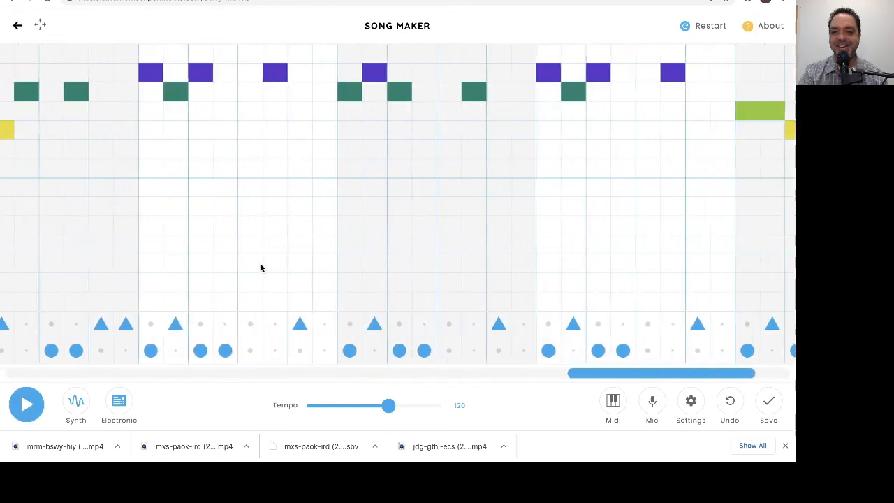
{"action": "scroll", "coordinate": [261, 268], "scroll_direction": "right", "scroll_amount": 1}
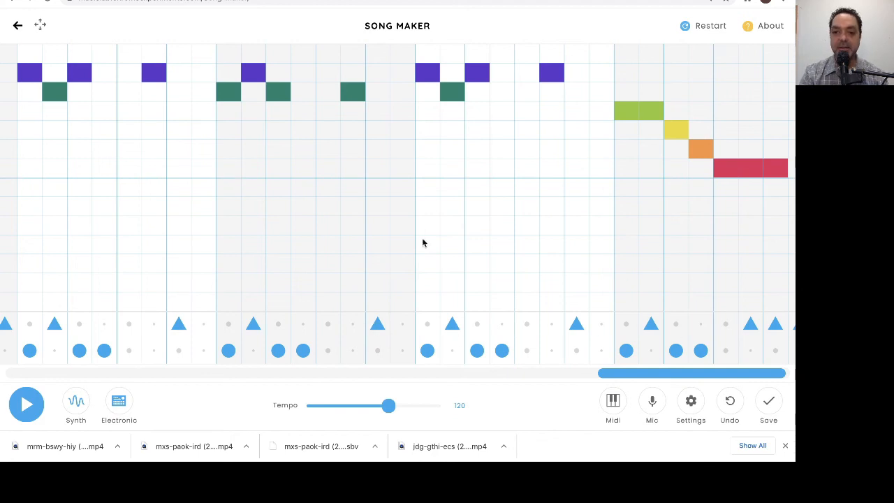
{"action": "left_click", "coordinate": [53, 87]}
{"action": "left_click", "coordinate": [55, 78]}
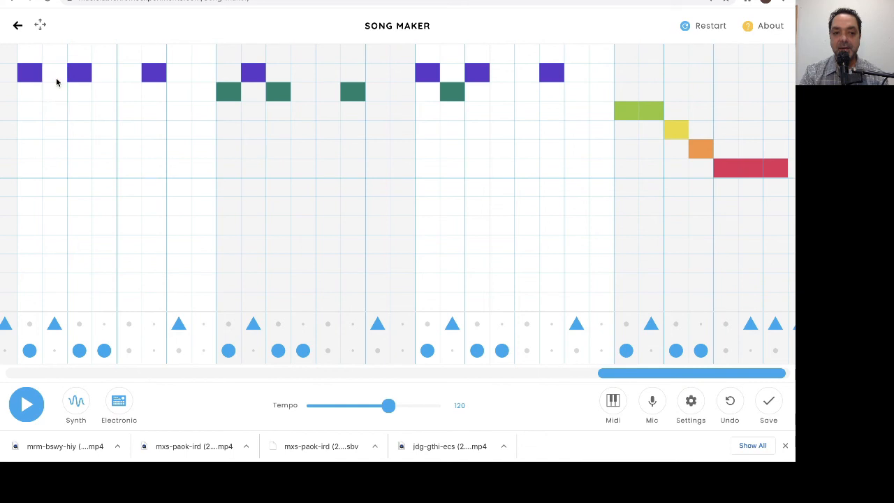
{"action": "left_click", "coordinate": [58, 91]}
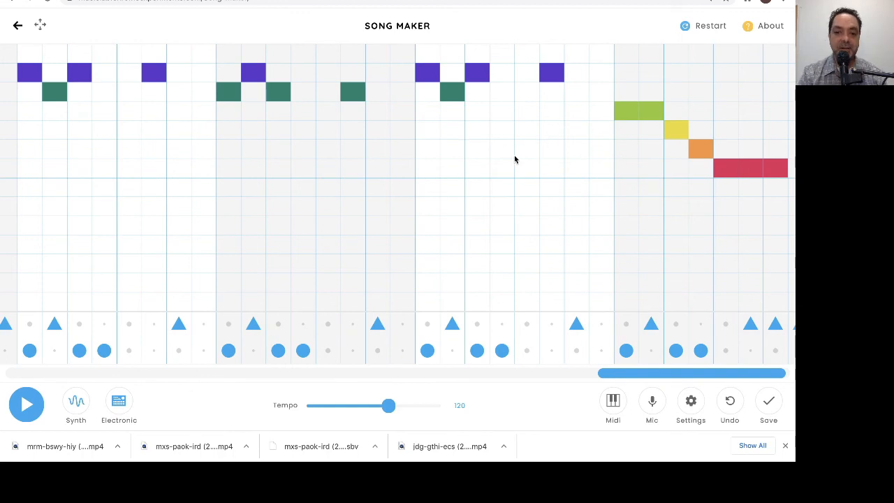
Save the song and copy its link.
{"action": "left_click", "coordinate": [766, 404]}
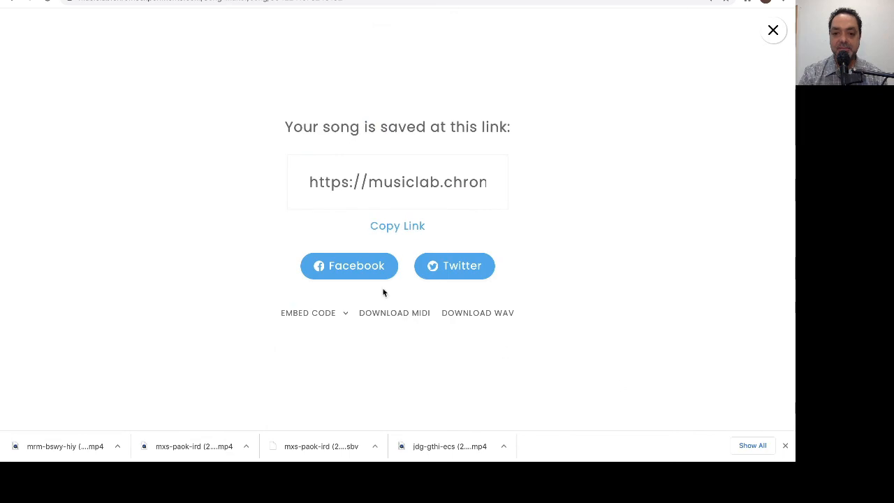
{"action": "left_click", "coordinate": [407, 227]}
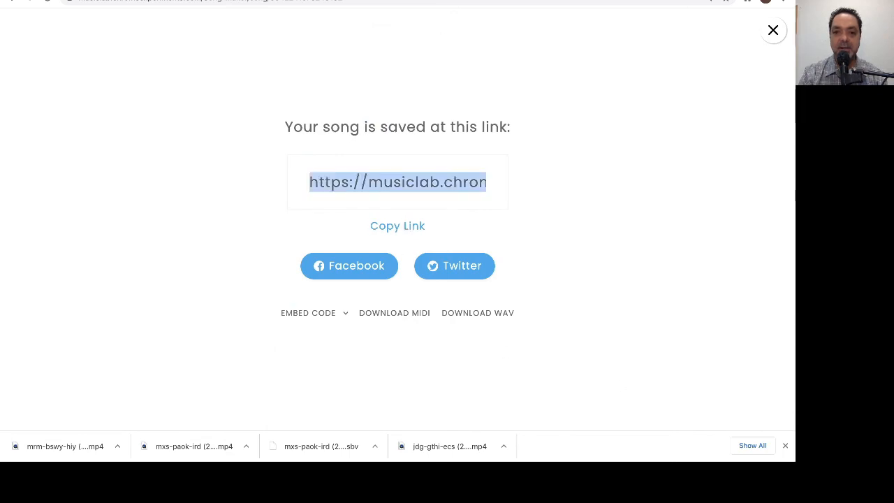
Switch to the Google Docs list of Song Maker songs and insert blank lines above "Video part 2", on the page after "A B section".
{"action": "left_click", "coordinate": [391, 1]}
{"action": "scroll", "coordinate": [422, 190], "scroll_direction": "down", "scroll_amount": 15}
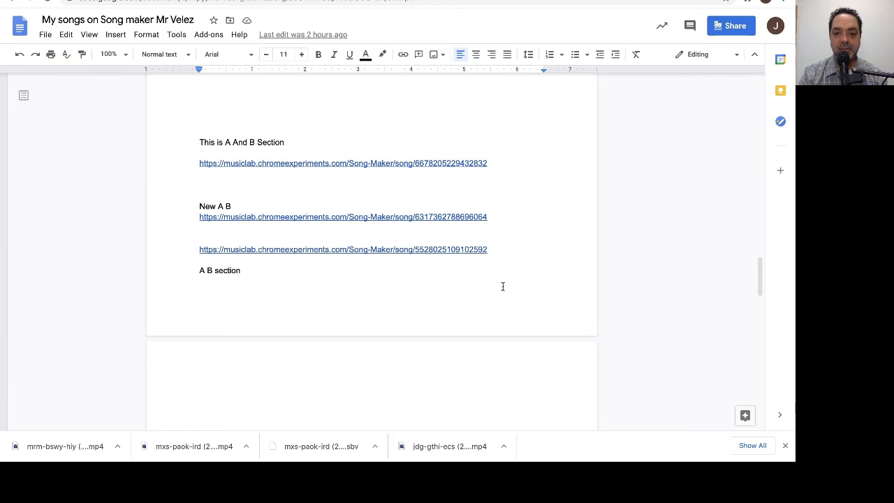
{"action": "scroll", "coordinate": [500, 285], "scroll_direction": "down", "scroll_amount": 3}
{"action": "scroll", "coordinate": [501, 285], "scroll_direction": "up", "scroll_amount": 1}
{"action": "double_click", "coordinate": [211, 258]}
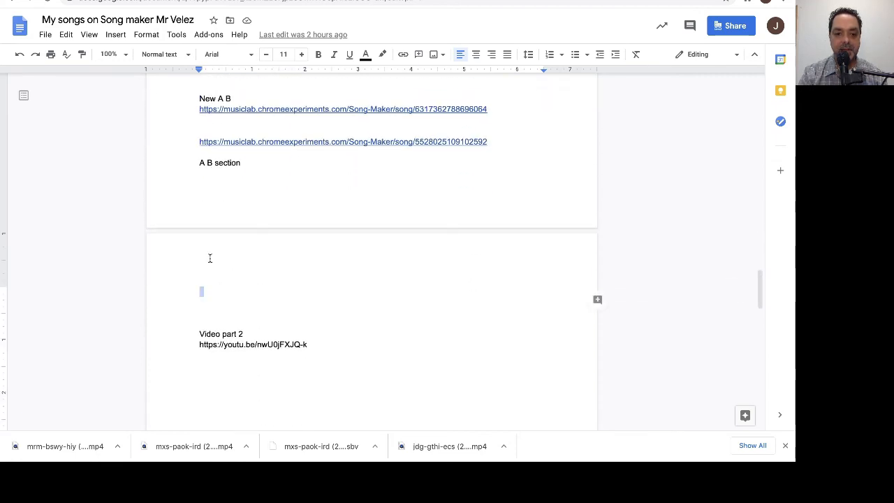
{"action": "key", "text": "Return"}
{"action": "key", "text": "Return"}
{"action": "key", "text": "Return"}
{"action": "key", "text": "Return"}
{"action": "key", "text": "Return"}
{"action": "key", "text": "Return"}
{"action": "key", "text": "Return"}
{"action": "key", "text": "Return"}
{"action": "key", "text": "Return"}
{"action": "key", "text": "Return"}
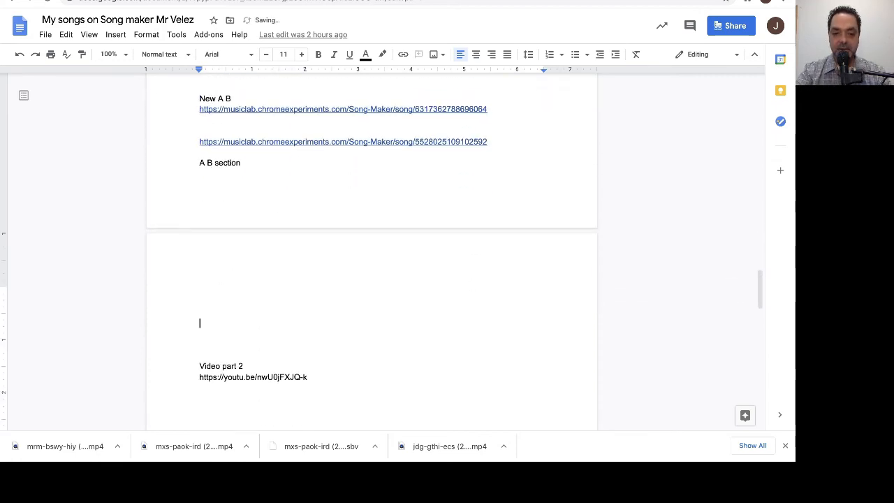
Enter the title "A B A C" in the blank space above "Video part 2" and start a new line below it.
{"action": "double_click", "coordinate": [205, 279]}
{"action": "type", "text": "A B"}
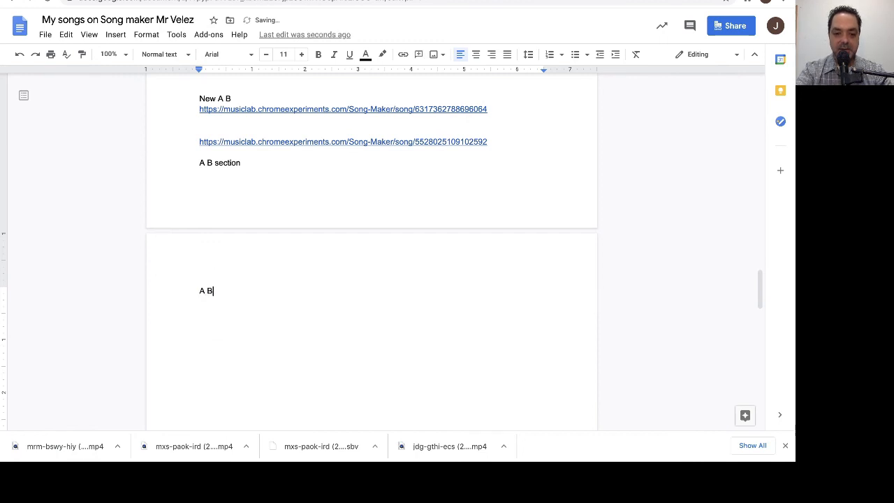
{"action": "type", "text": " A"}
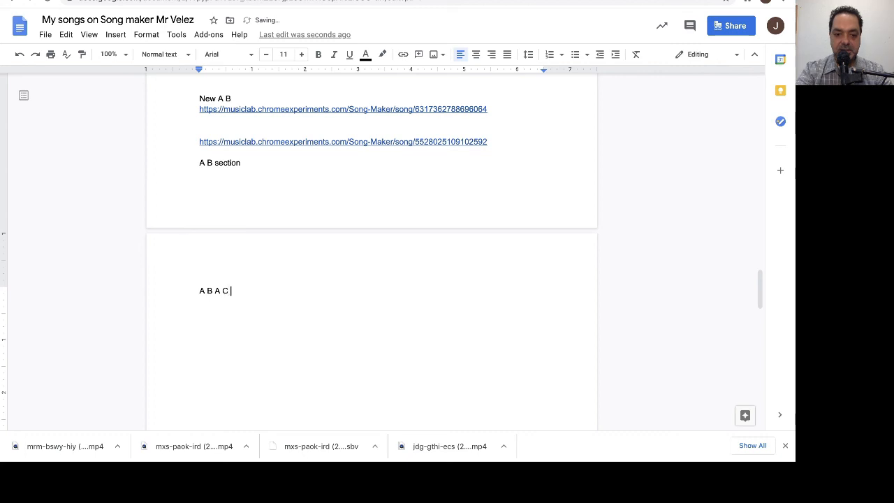
{"action": "type", "text": " C"}
{"action": "key", "text": "Return"}
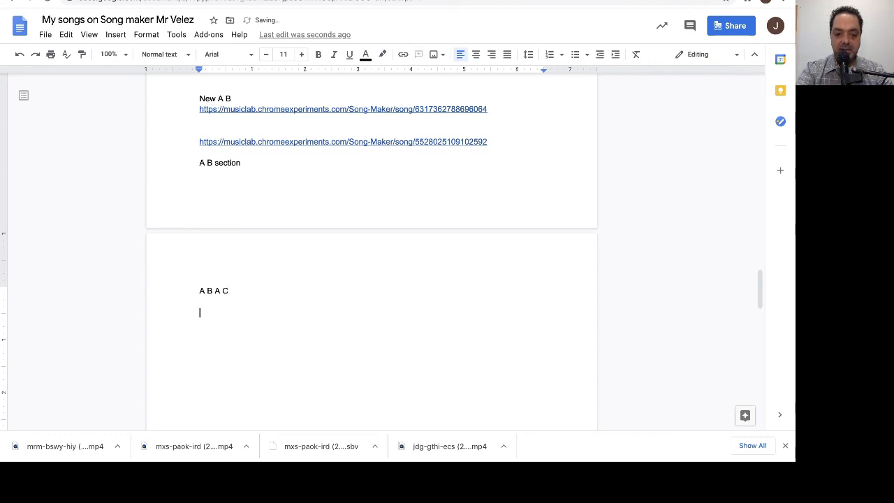
Paste the copied song link below the "A B A C" title and turn it into a hyperlink.
{"action": "key", "text": "ctrl+v"}
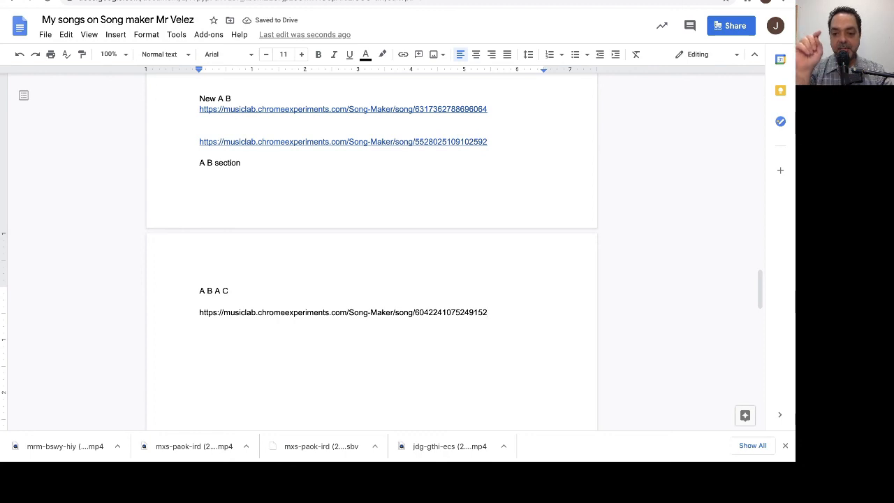
{"action": "key", "text": "Return"}
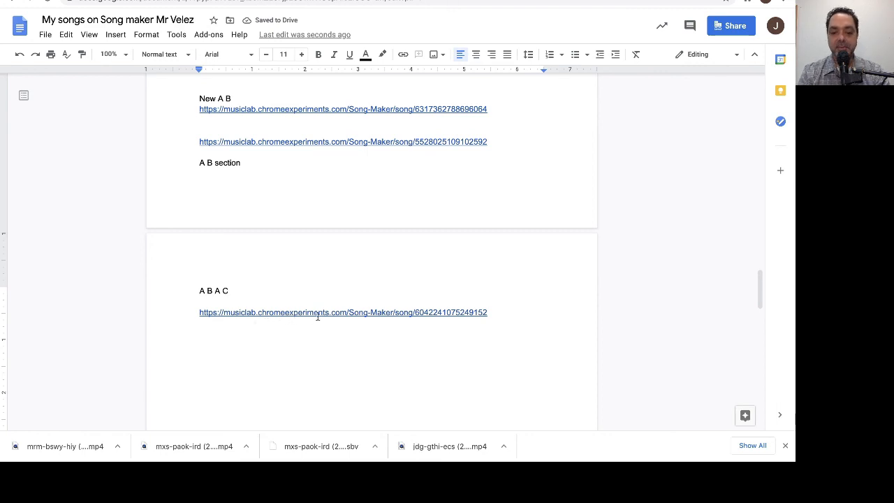
{"action": "double_click", "coordinate": [513, 313]}
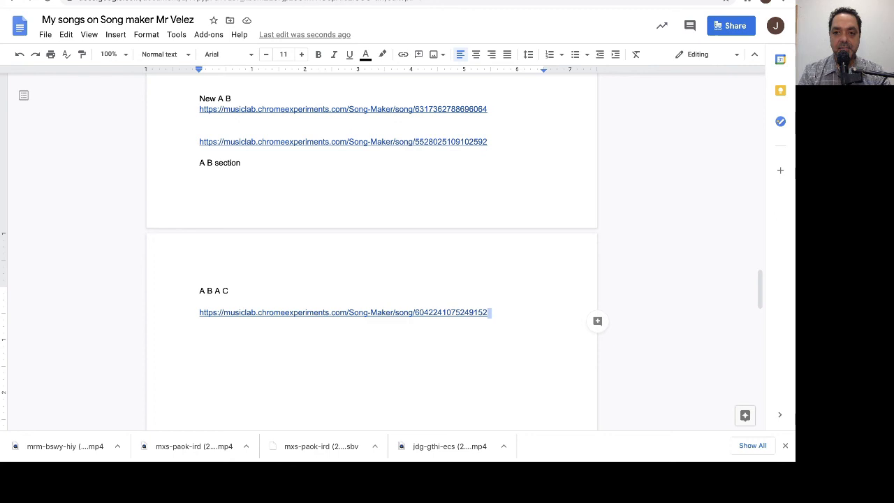
Switch back to the saved A B A C song in Song Maker, close the saved-link page and return to the song's first bar.
{"action": "left_click", "coordinate": [363, 1]}
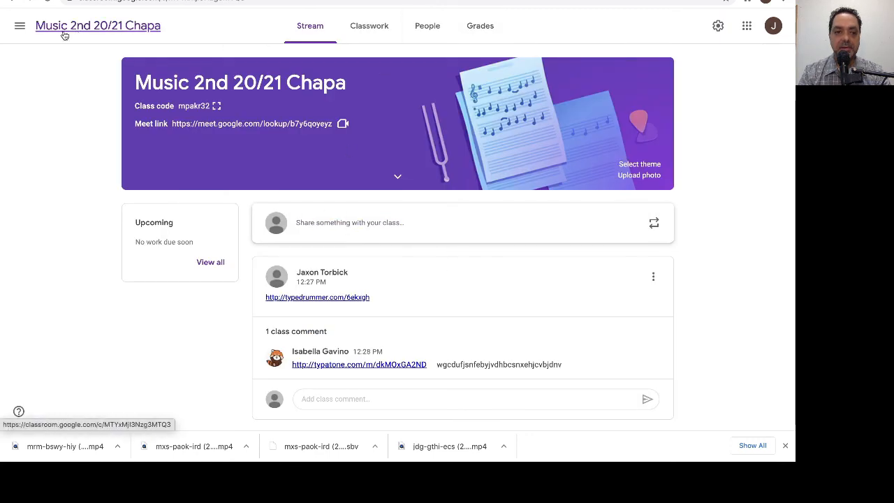
{"action": "left_click", "coordinate": [516, 1]}
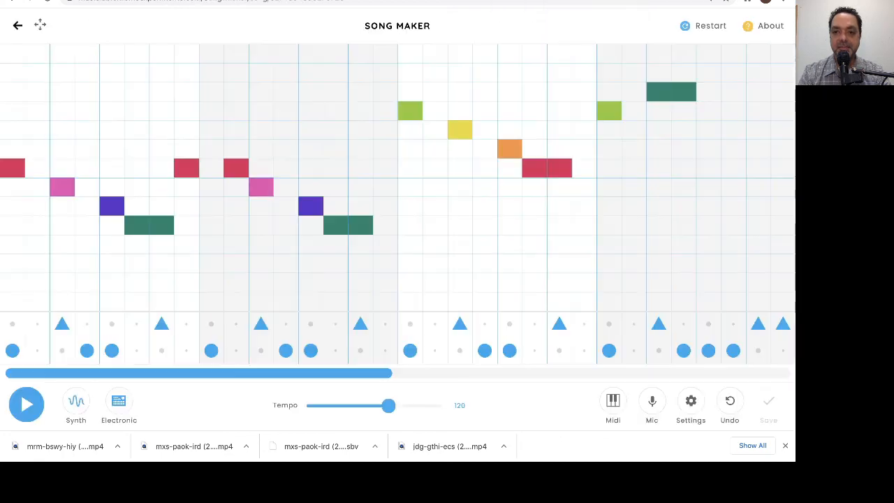
{"action": "left_click", "coordinate": [454, 0]}
{"action": "left_click", "coordinate": [516, 1]}
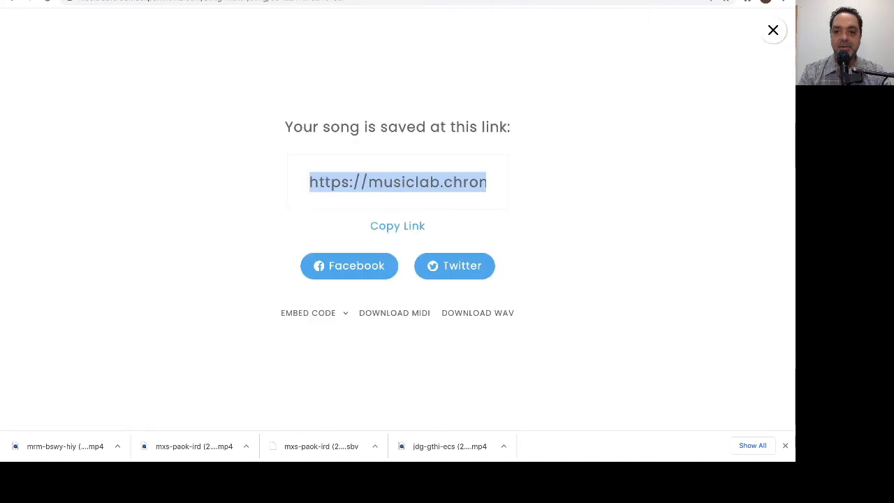
{"action": "left_click", "coordinate": [773, 30]}
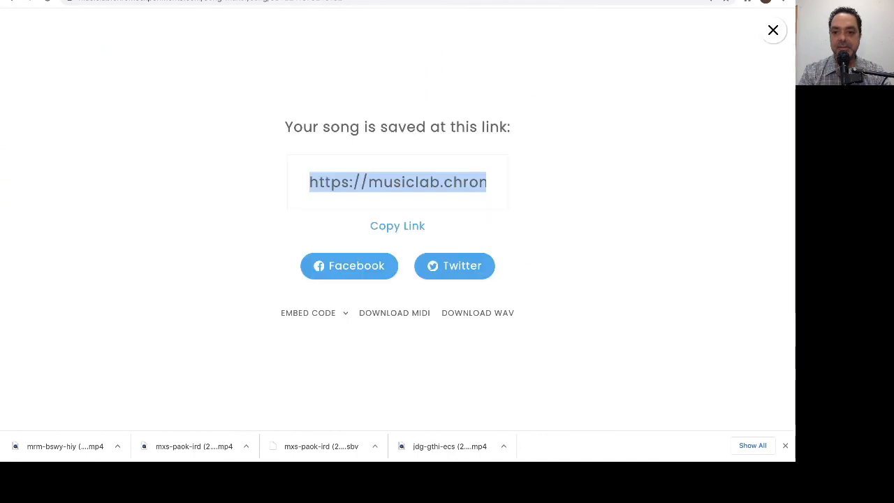
{"action": "left_click", "coordinate": [773, 30]}
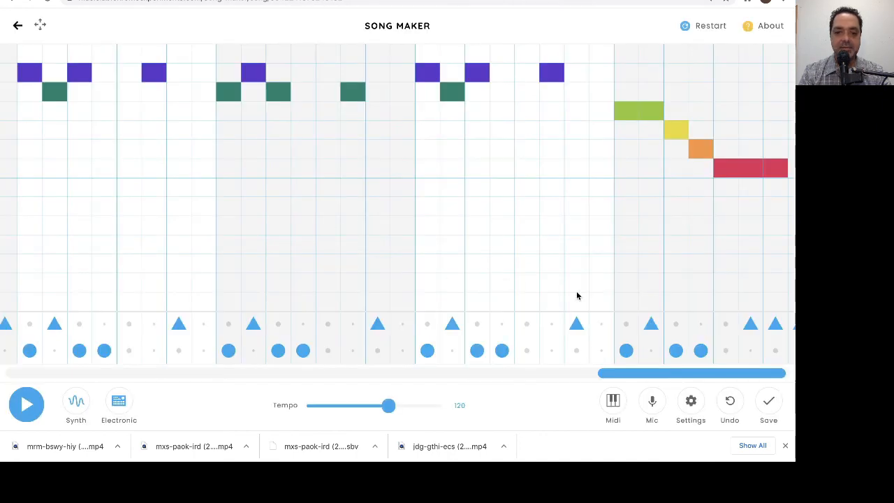
{"action": "left_click_drag", "start_coordinate": [722, 372], "coordinate": [2, 370]}
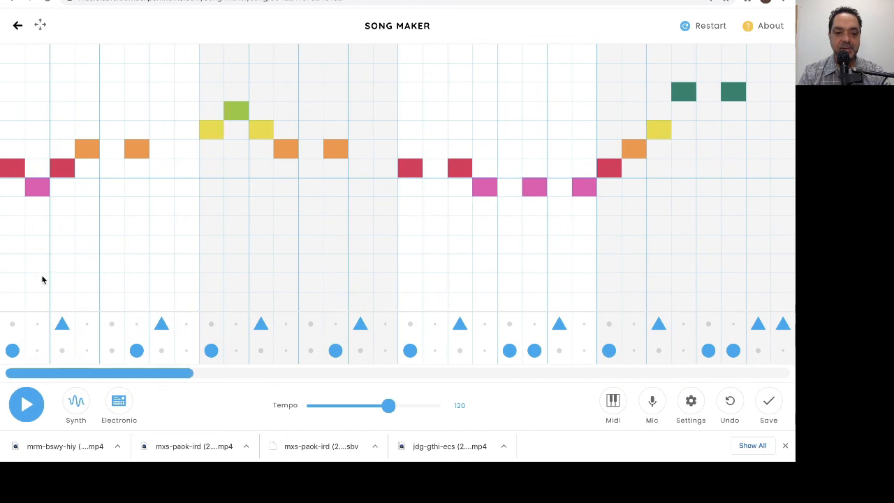